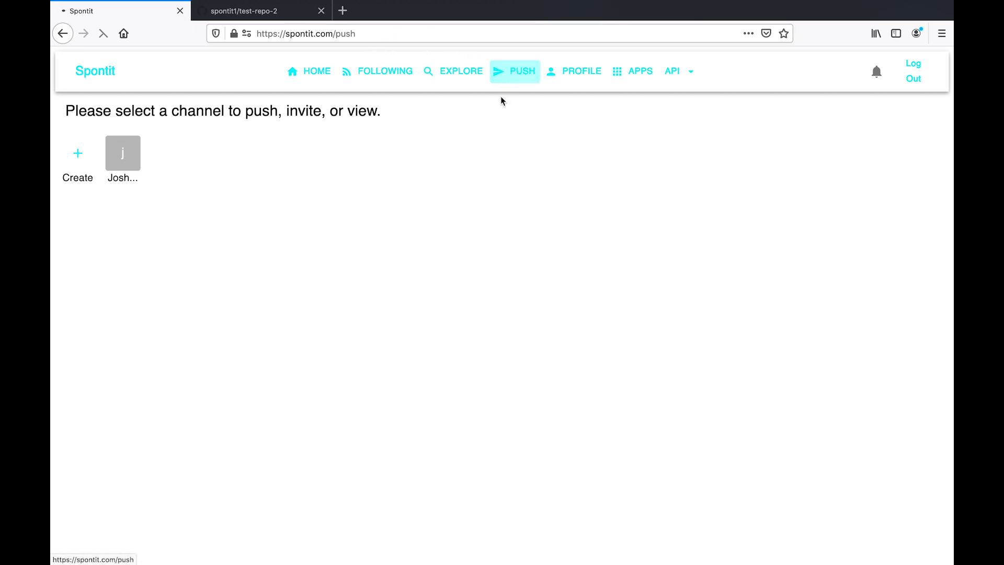
Send a push notification reading "Test" from the personal channel.
click(514, 73)
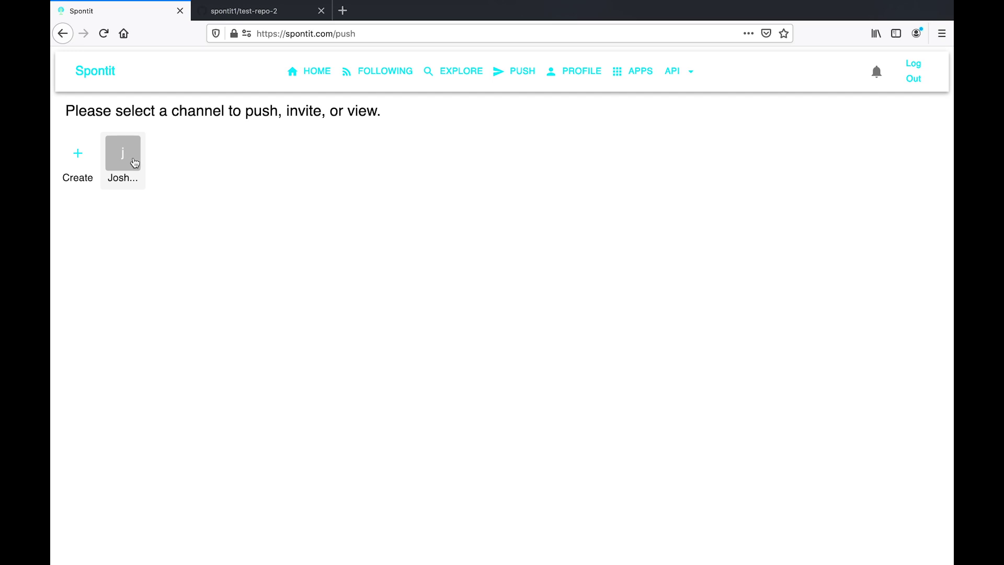
click(135, 162)
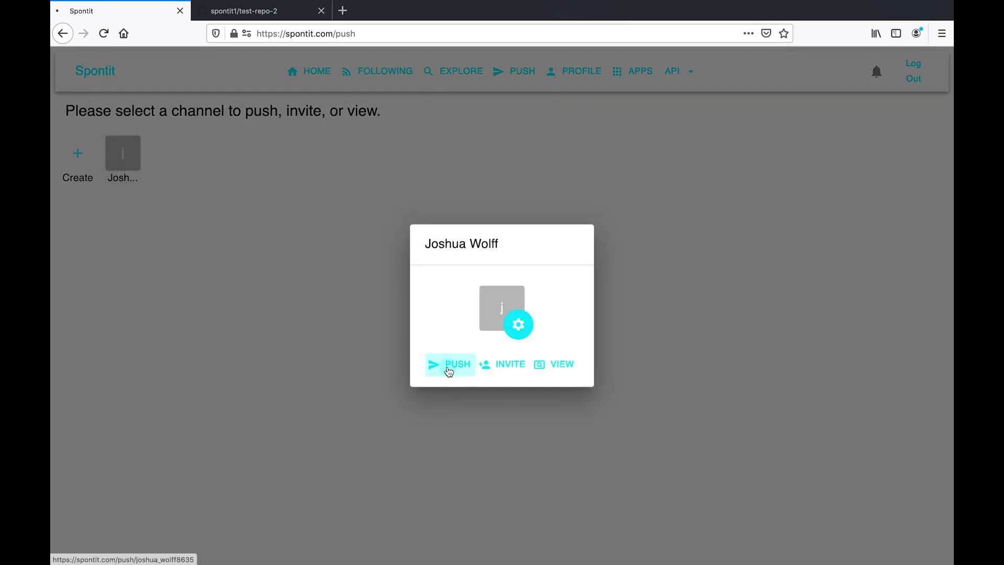
click(447, 368)
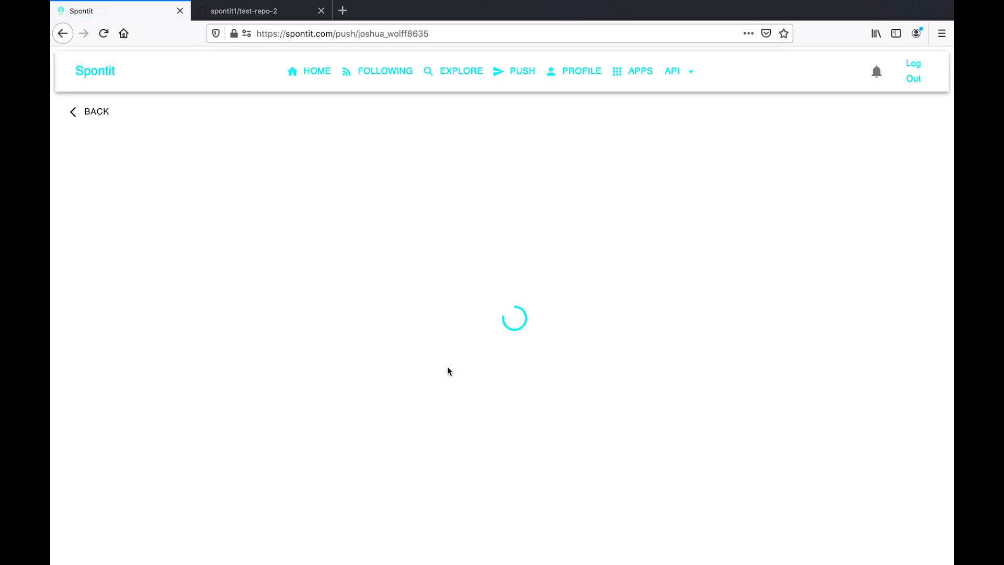
click(493, 223)
text(tEST)
key(BackSpace)
key(BackSpace)
key(BackSpace)
key(BackSpace)
text(Test)
click(577, 328)
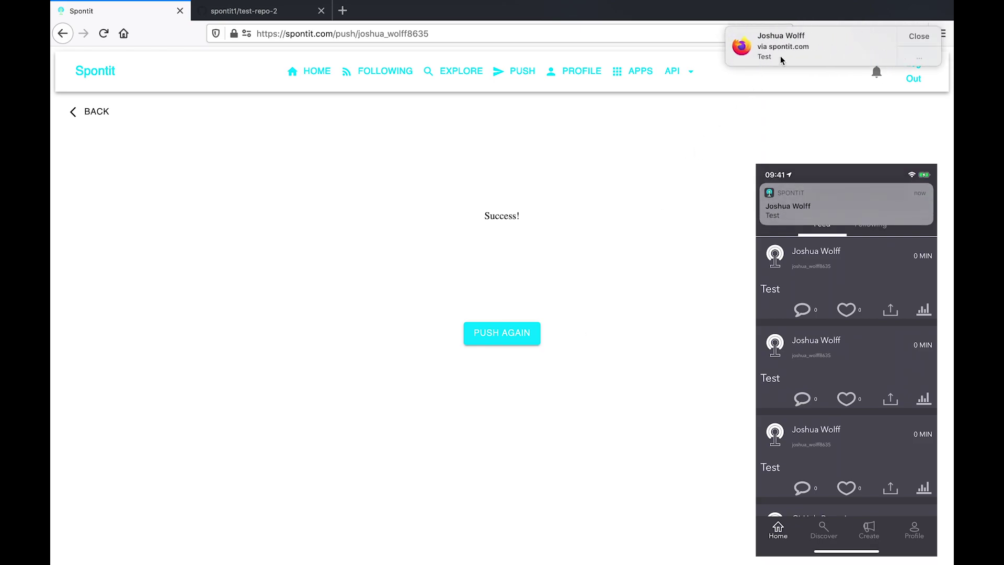
Open the post from the received test notification, close it, and return to the push channel selection.
click(778, 58)
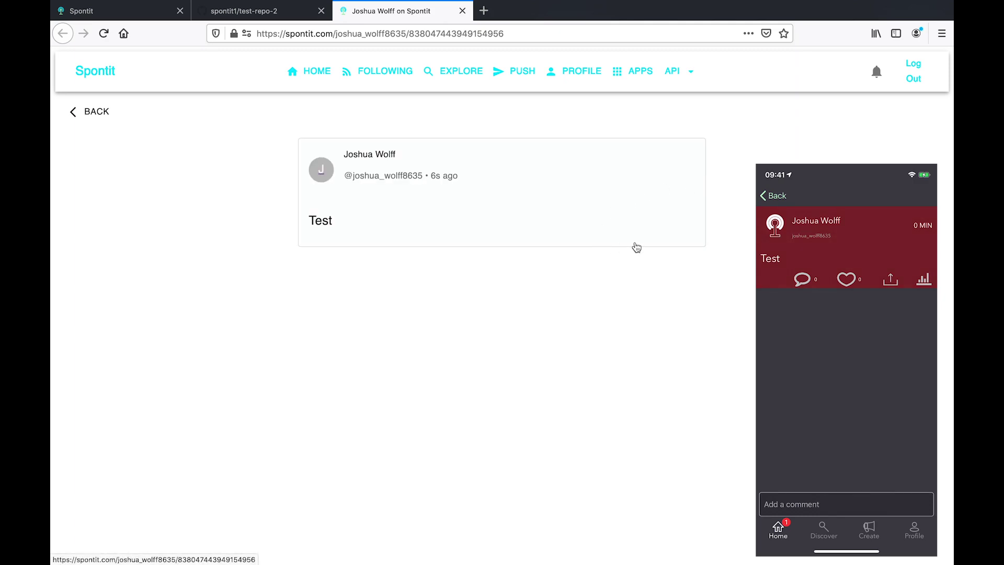
key(super+w)
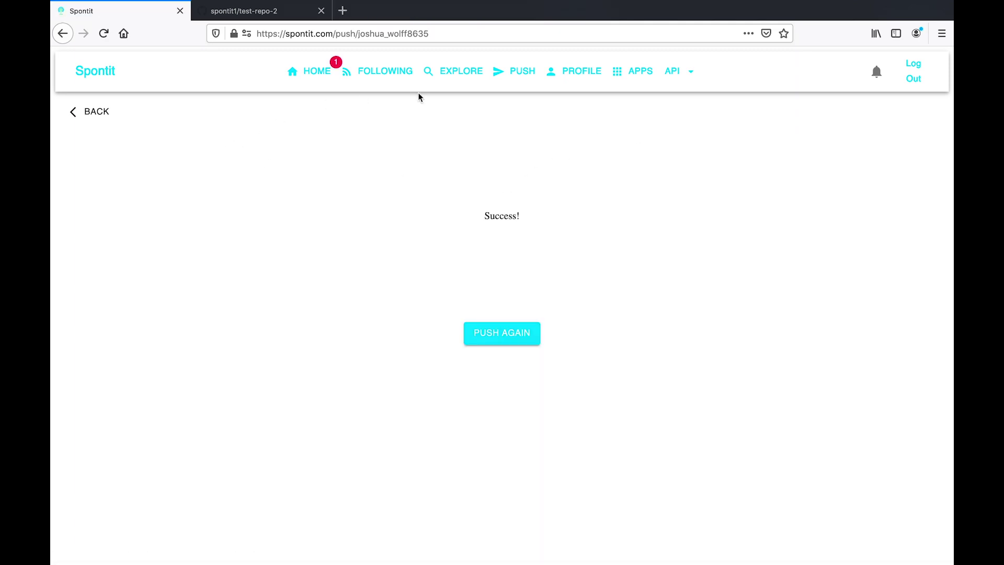
click(514, 71)
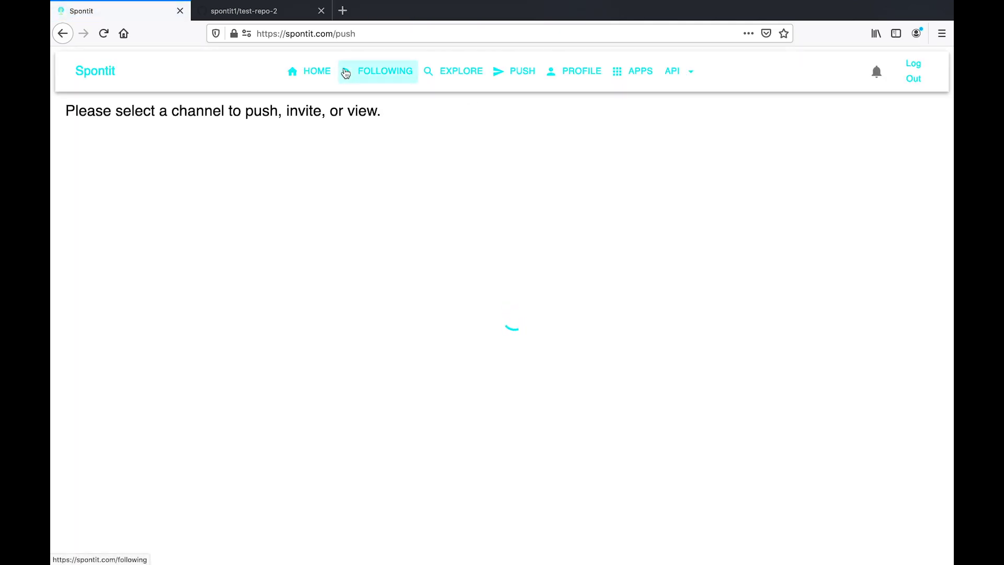
Switch to GitHub and start a new webhook in the settings of the test-repo-2 repository.
click(273, 19)
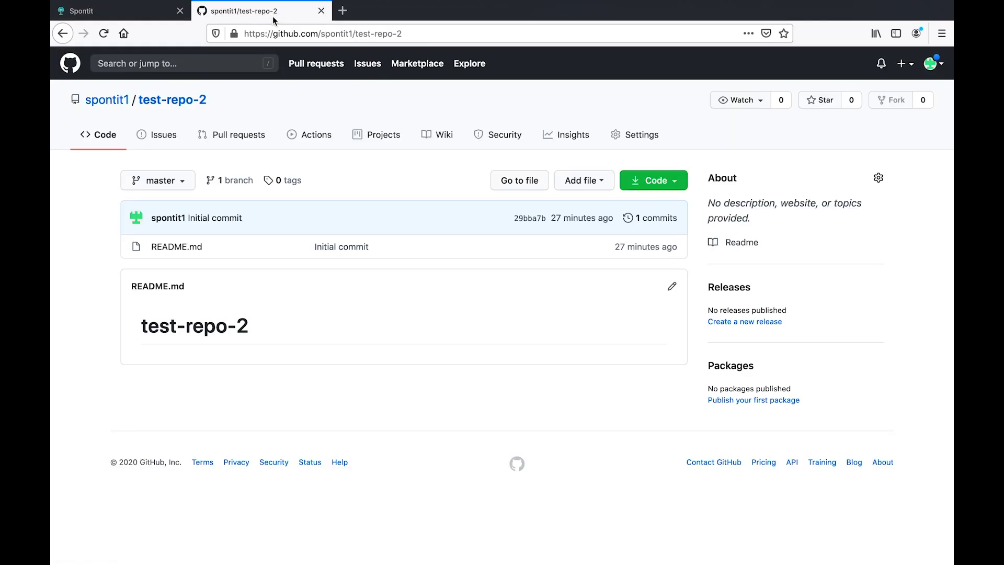
click(650, 136)
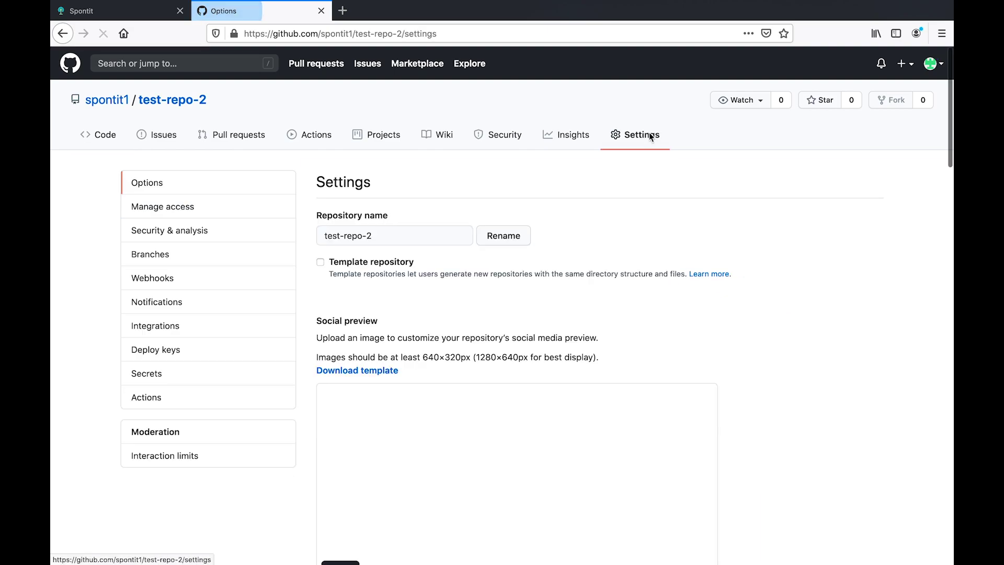
click(225, 284)
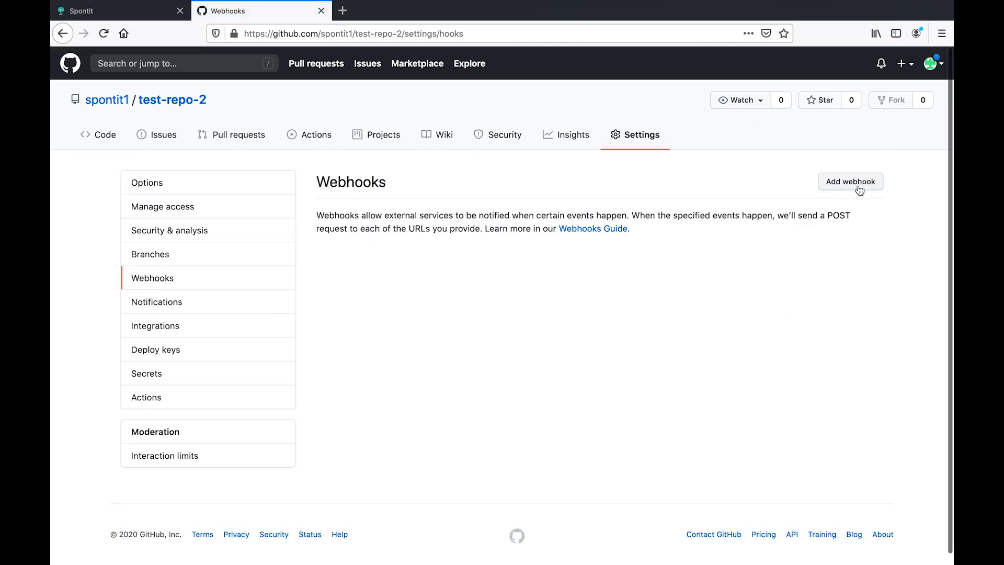
click(859, 183)
scroll(730, 271, down, 1)
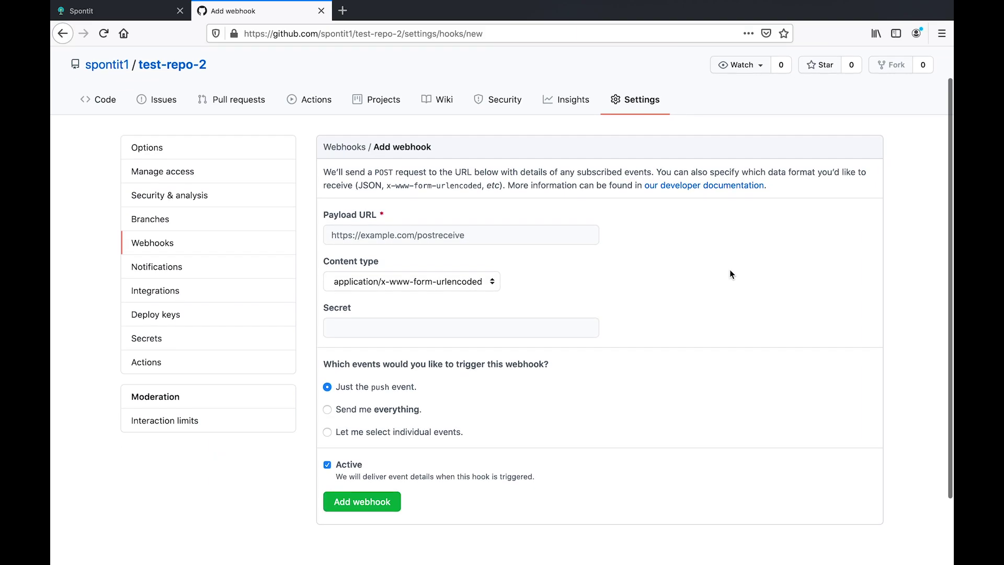
click(520, 235)
text(https)
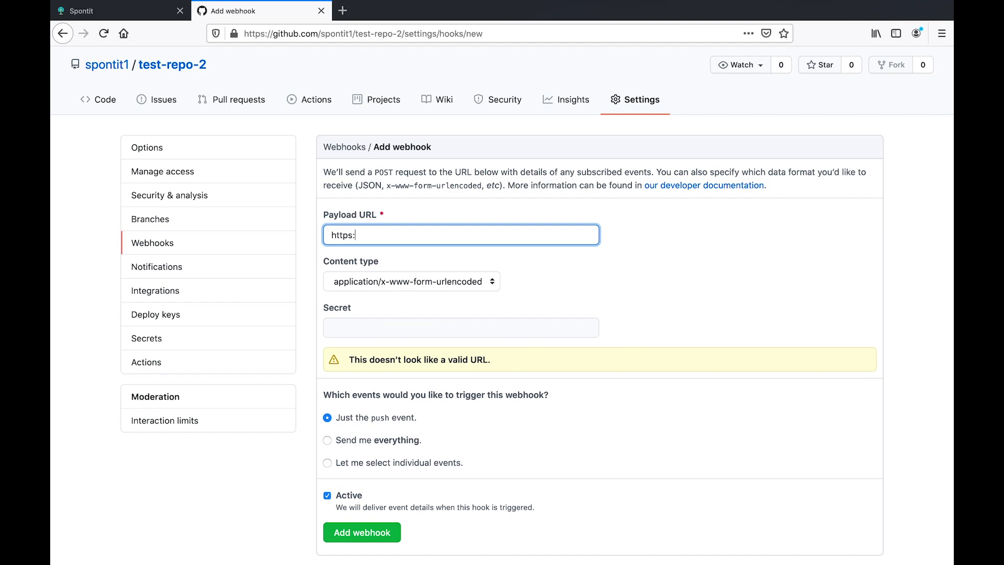
text(://api.spontit.com)
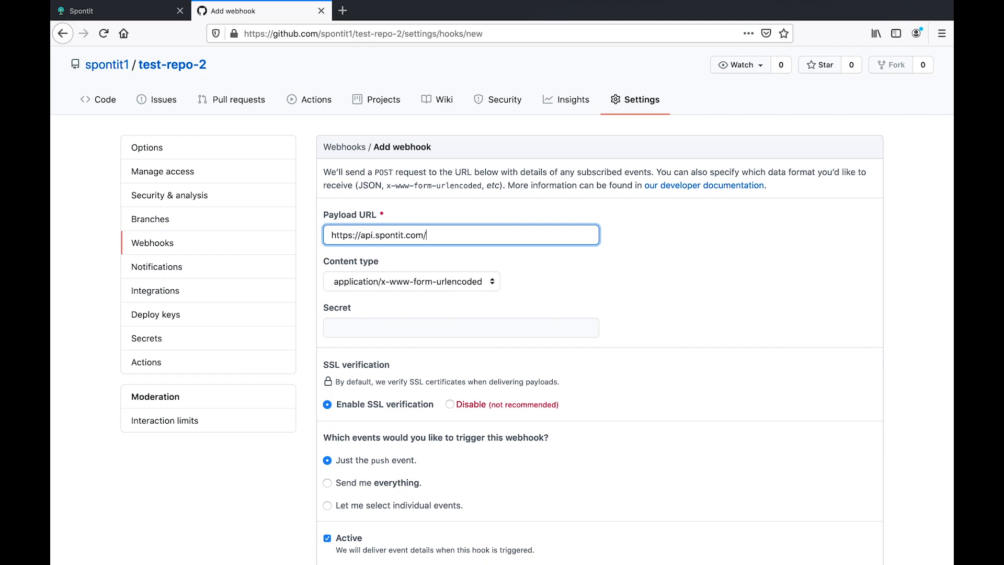
text(/webhooks/github)
mouse_move(512, 236)
mouse_down()
mouse_move(460, 234)
mouse_move(505, 235)
mouse_up()
Switch to Spontit, view the personal channel, and copy its username from the page address.
click(155, 15)
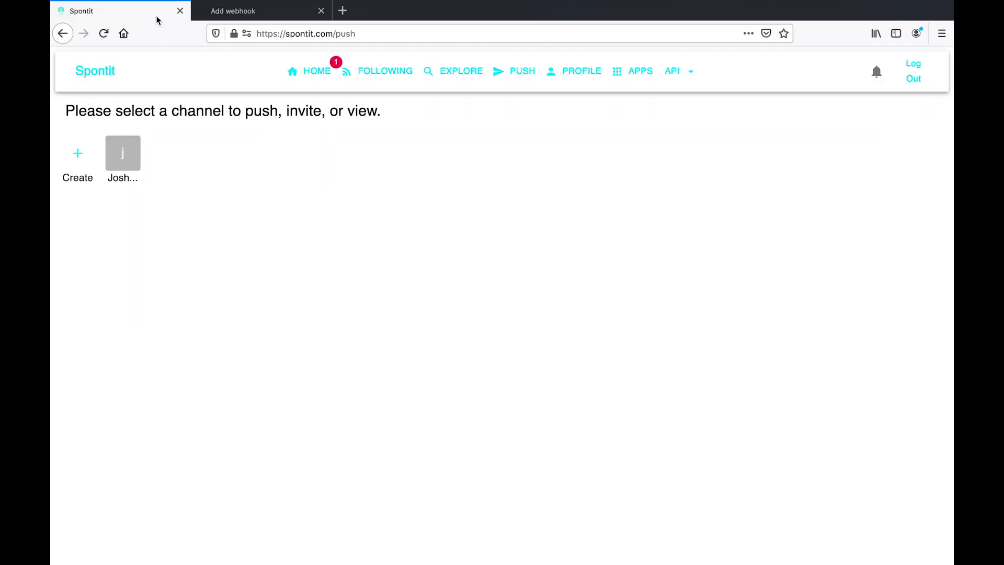
click(126, 150)
click(127, 151)
click(127, 151)
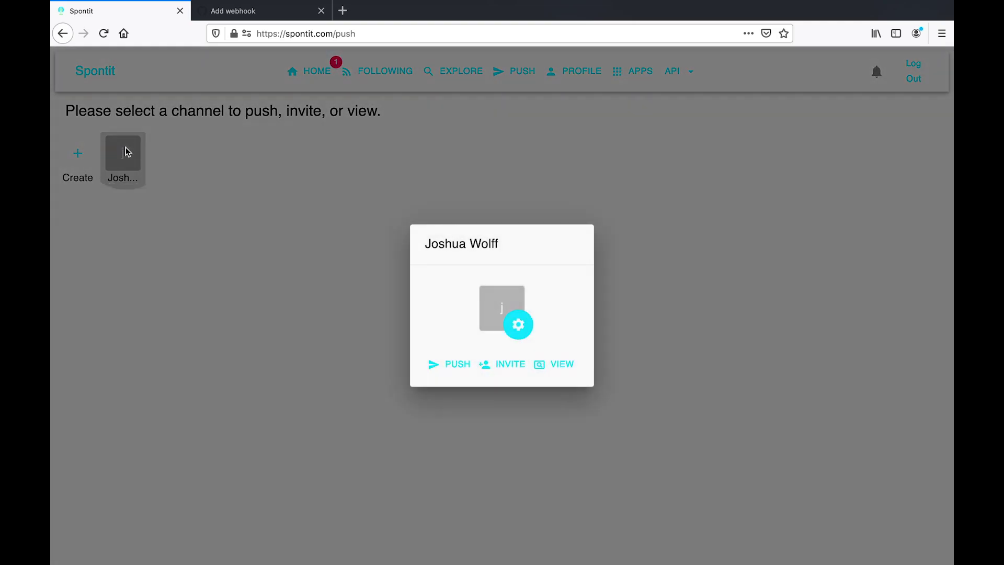
click(560, 364)
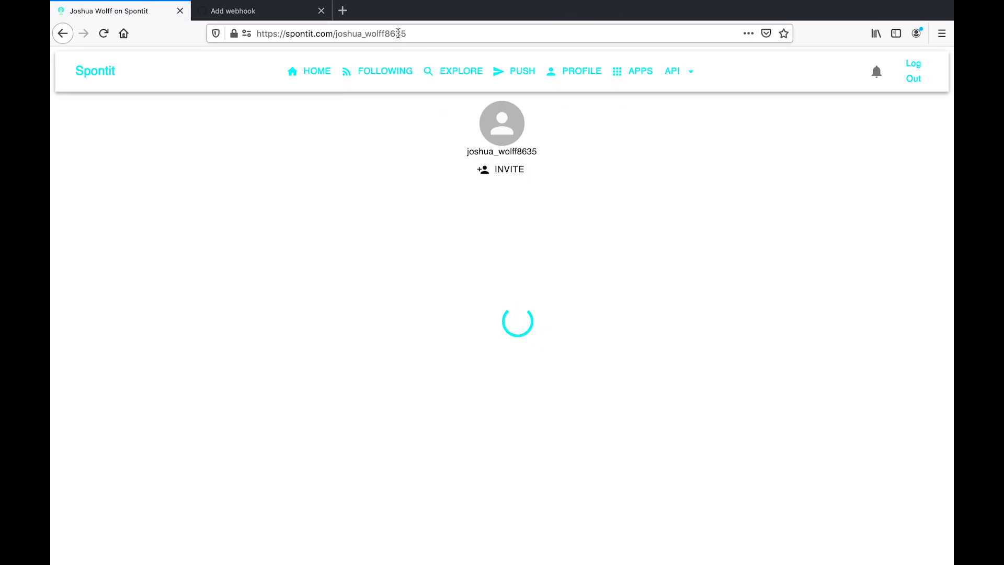
double_click(381, 33)
key(super+c)
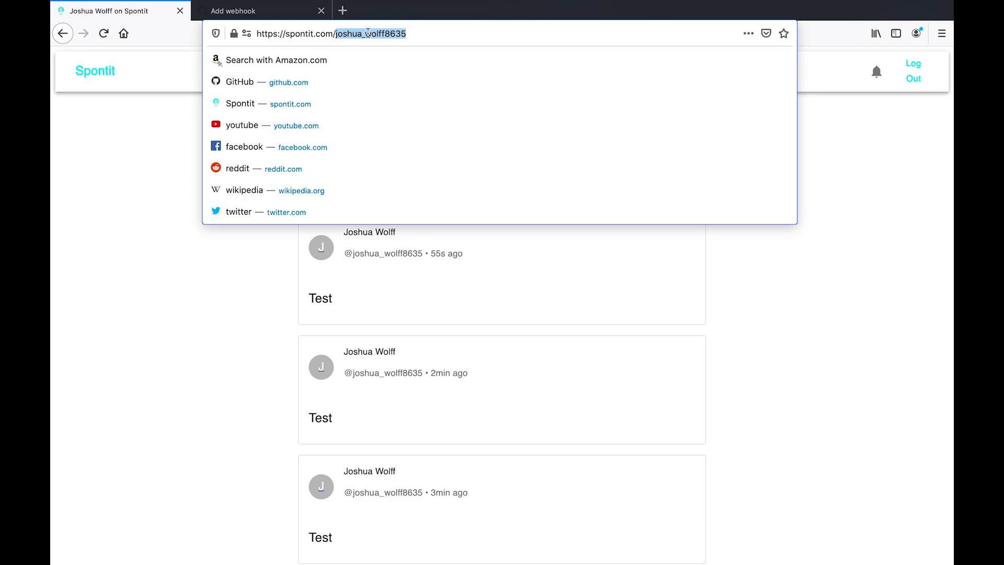
Back in GitHub, append the copied channel username to the payload URL and set the content type to application/json.
click(276, 14)
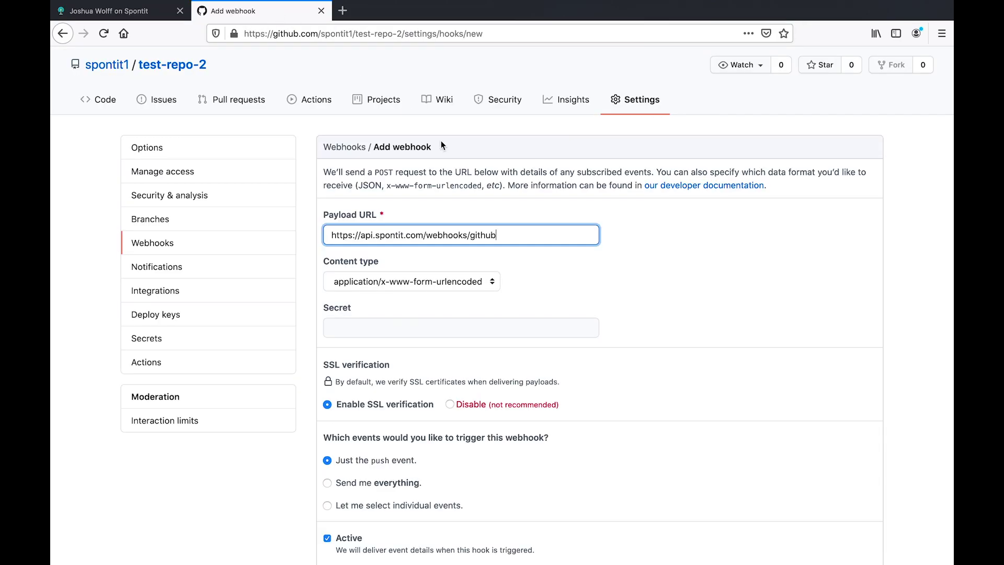
key(super+v)
click(548, 286)
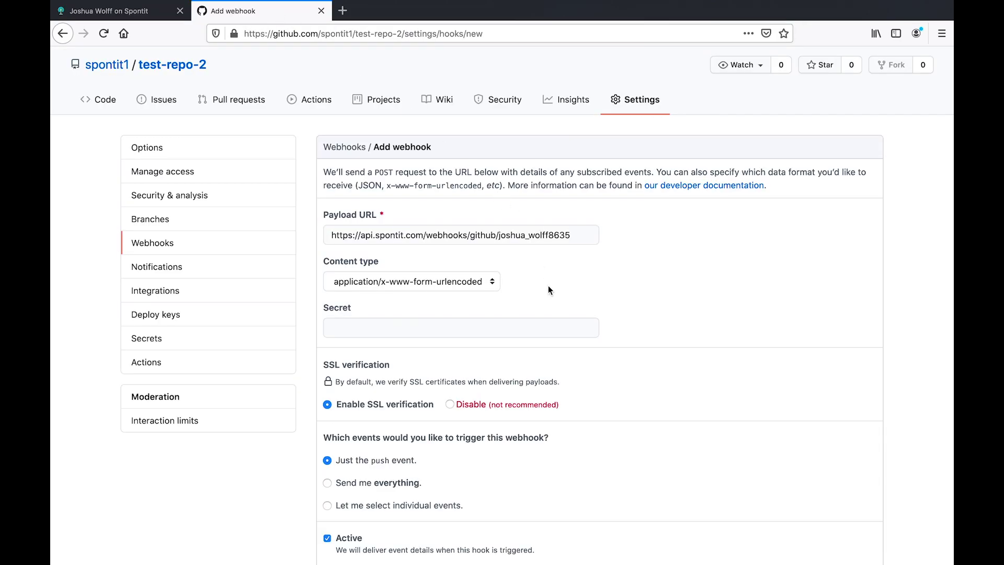
click(473, 282)
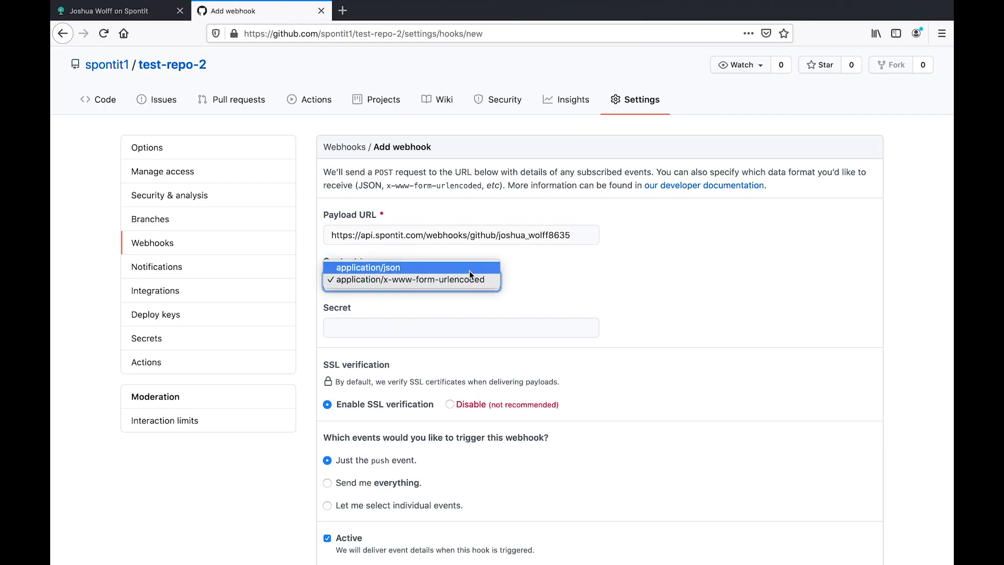
click(469, 268)
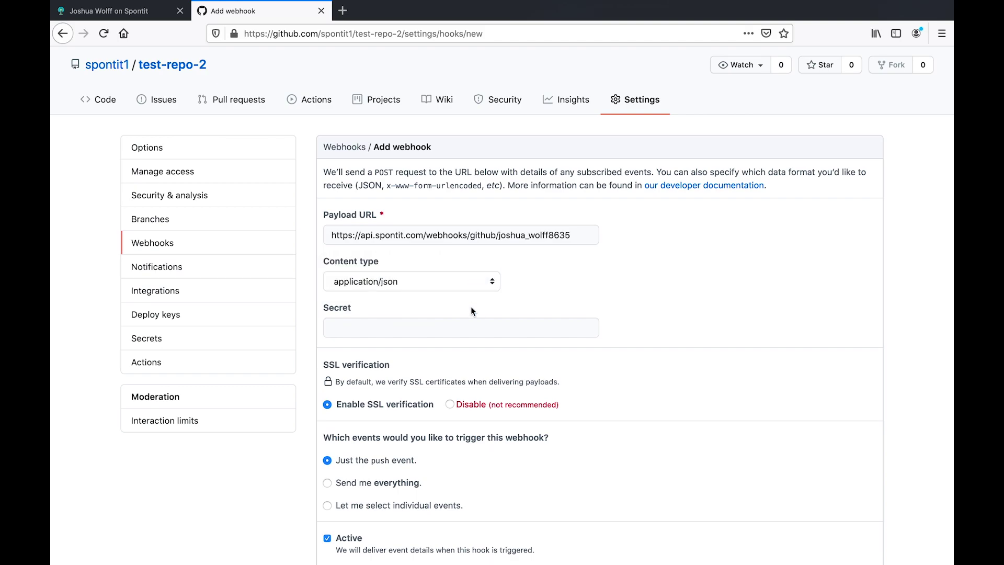
Switch to Spontit, create a new API secret key, and copy it.
click(145, 15)
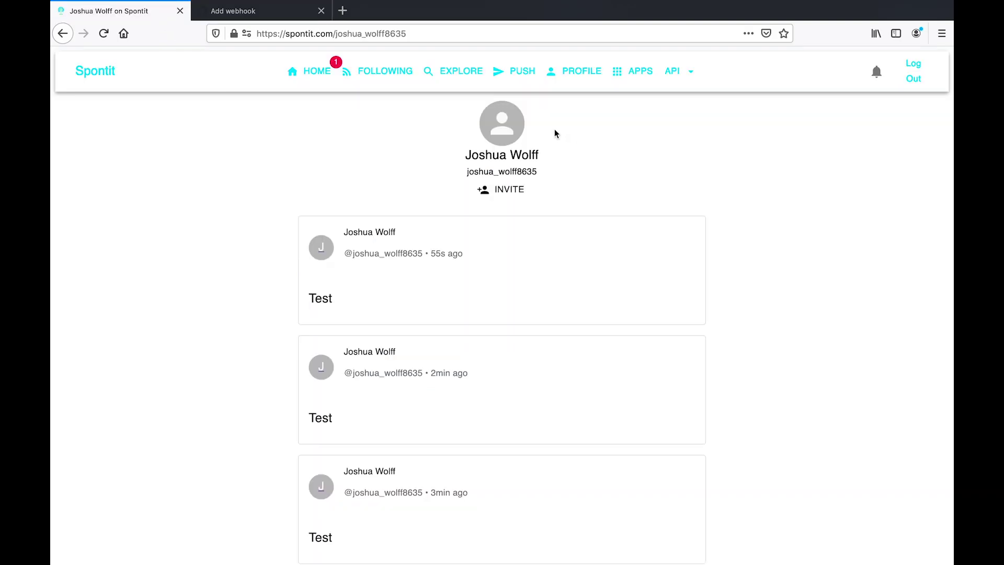
click(683, 77)
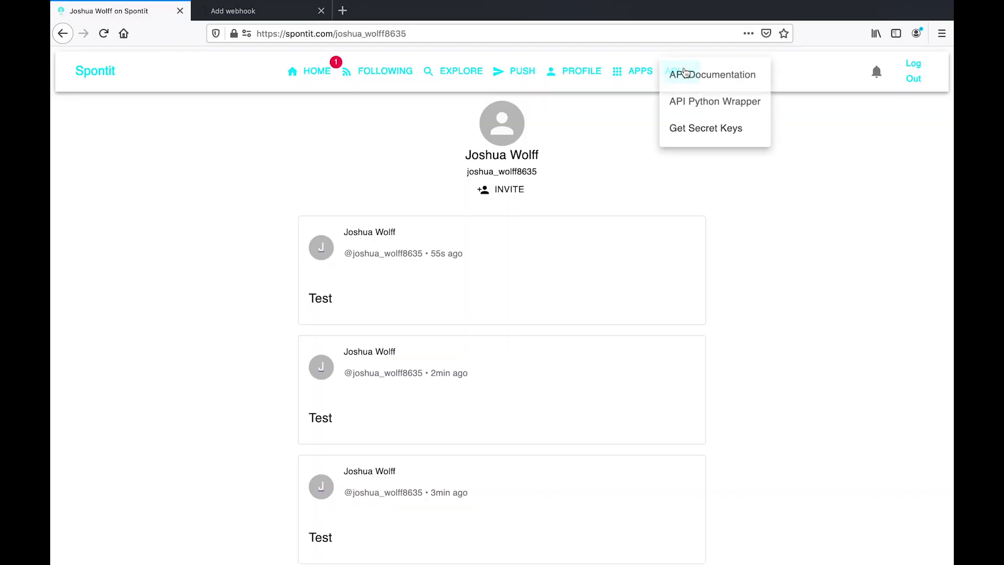
click(686, 135)
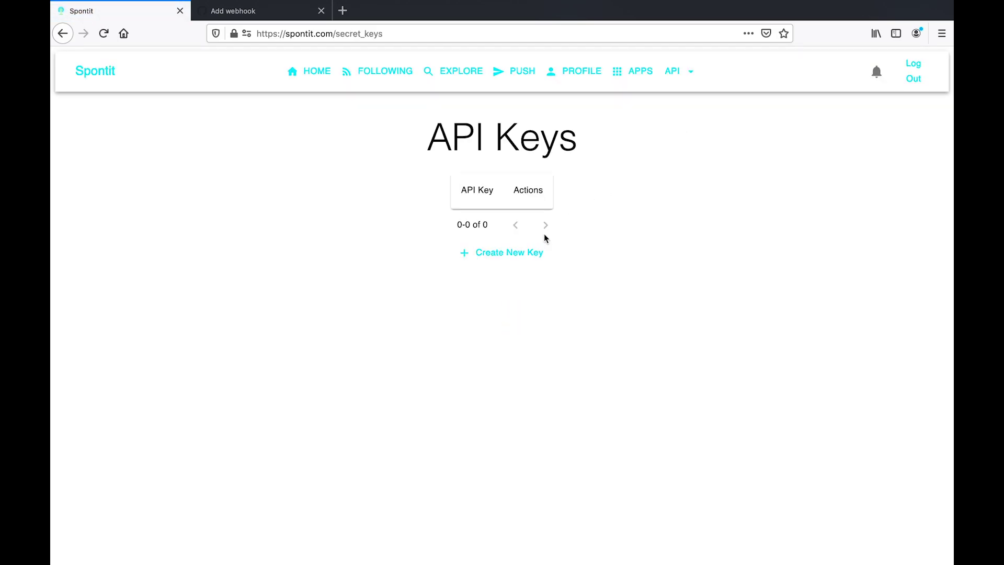
click(522, 255)
click(578, 234)
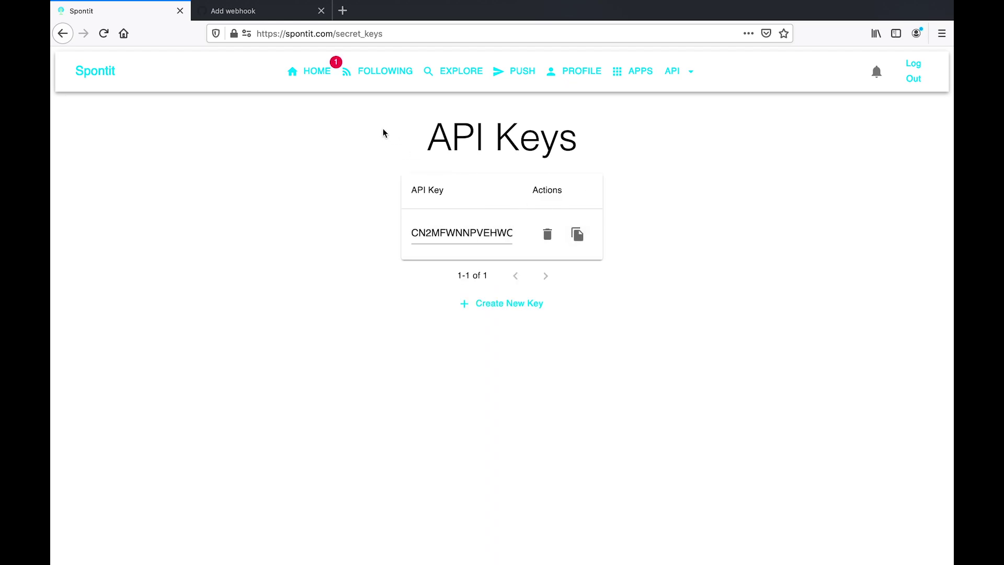
Return to the GitHub webhook form and paste the copied API key as the webhook's secret.
click(279, 9)
click(396, 325)
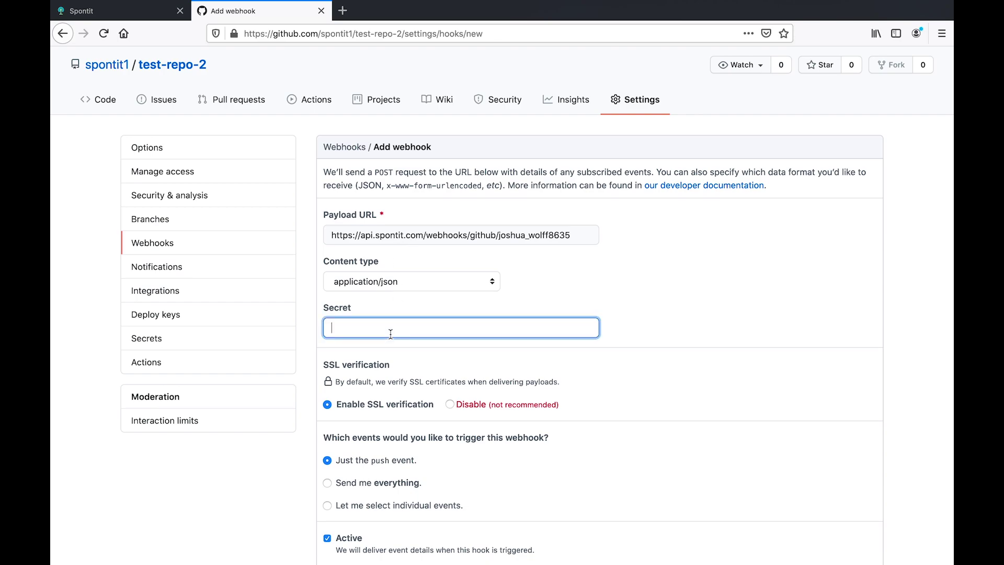
key(ctrl+v)
click(657, 333)
scroll(657, 332, down, 3)
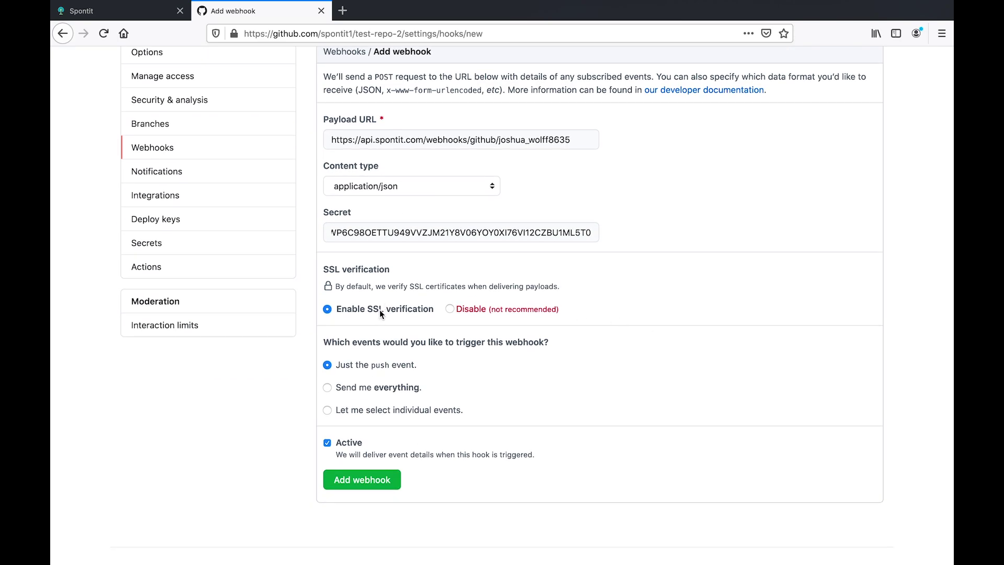
Add the webhook to the repository and open the Spontit notification triggered by its ping.
click(366, 481)
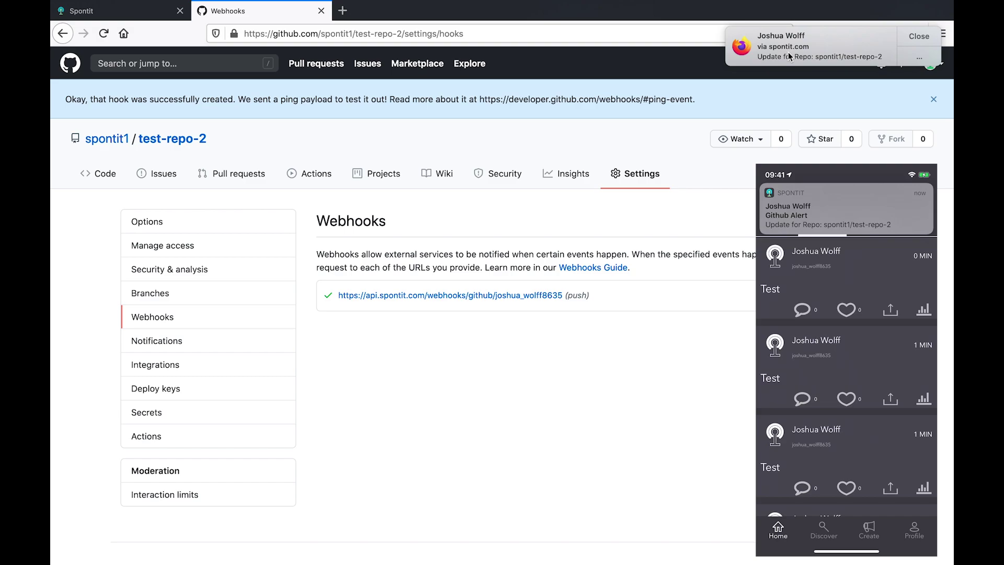
click(789, 52)
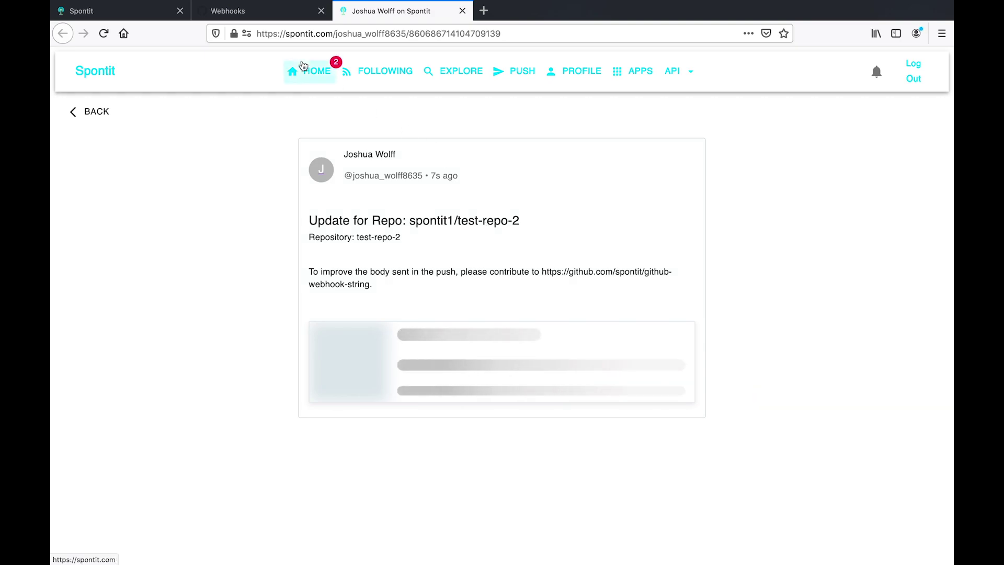
Switch back to GitHub and add the line "Test" below the heading in test-repo-2's README.md.
click(274, 17)
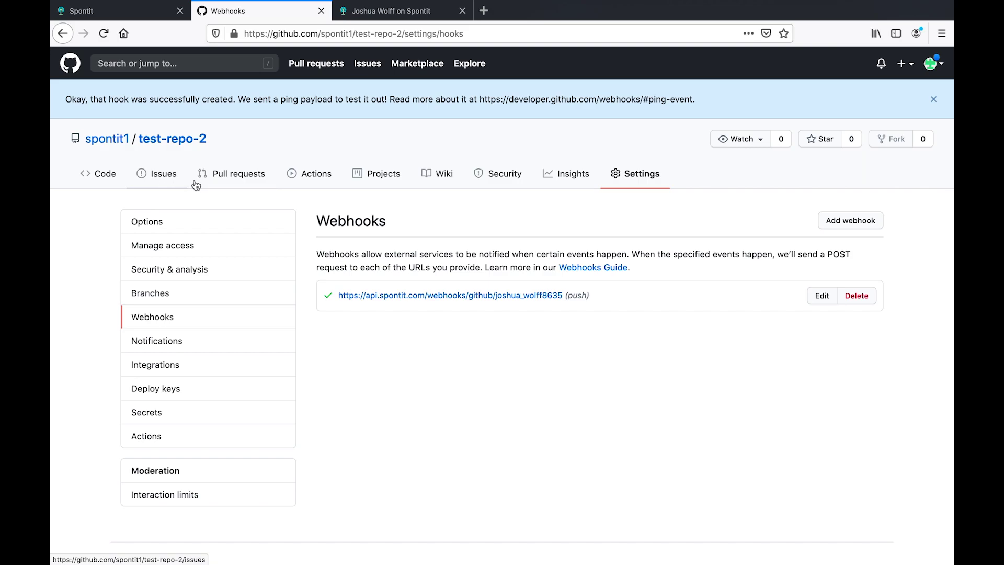
click(113, 183)
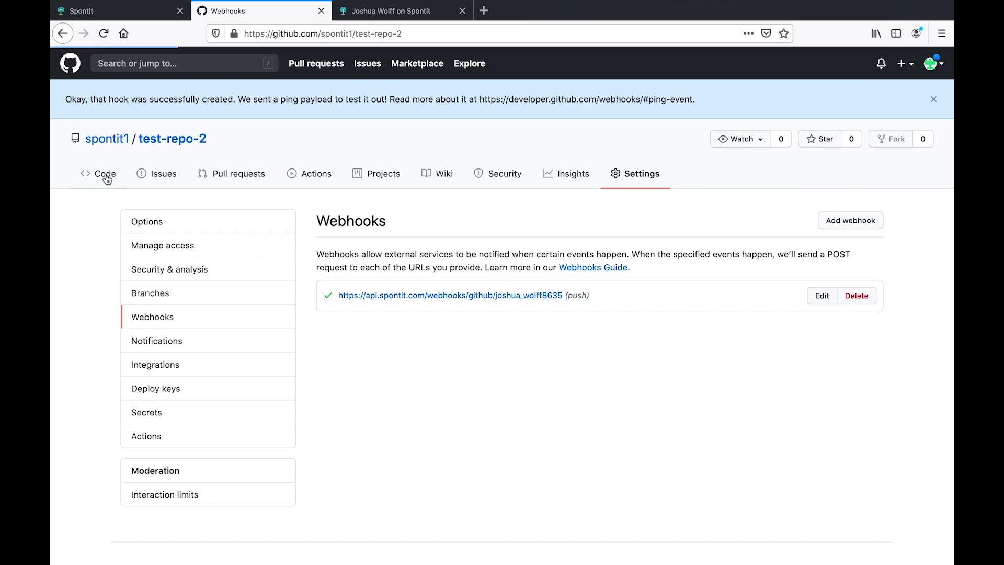
click(673, 285)
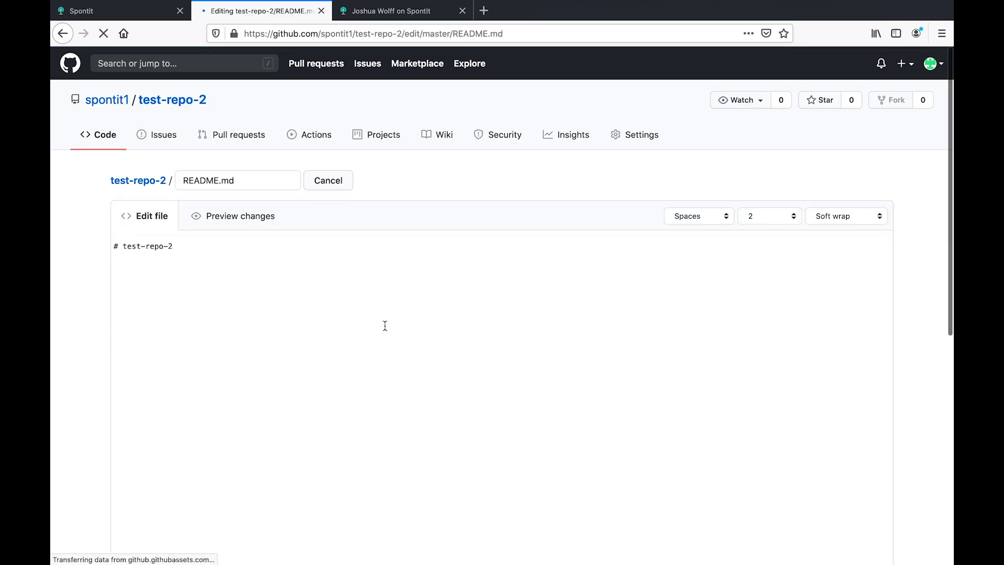
key(Return)
text(Test)
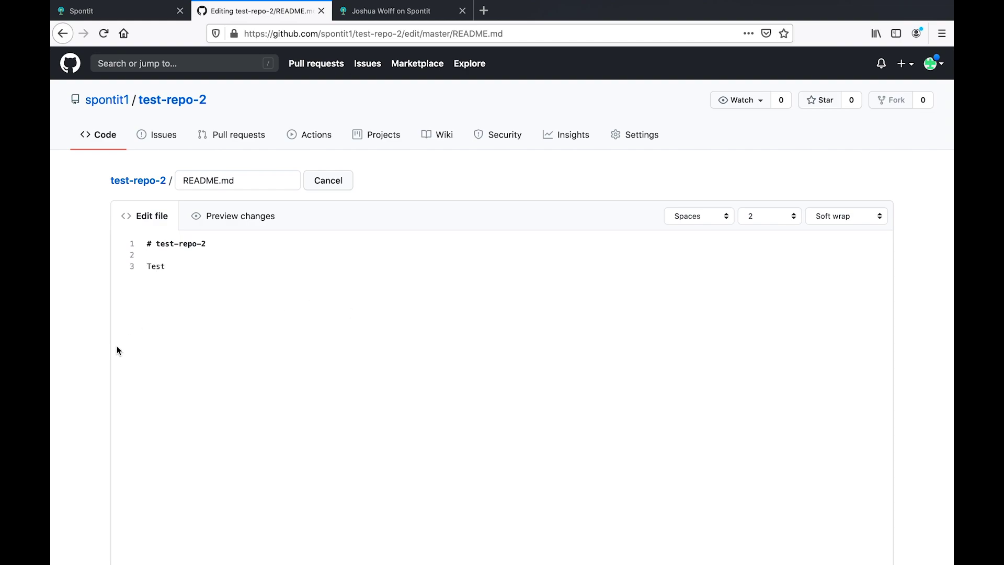
Commit the README.md change and open the Spontit notification for the new commit.
scroll(83, 370, down, 10)
click(210, 455)
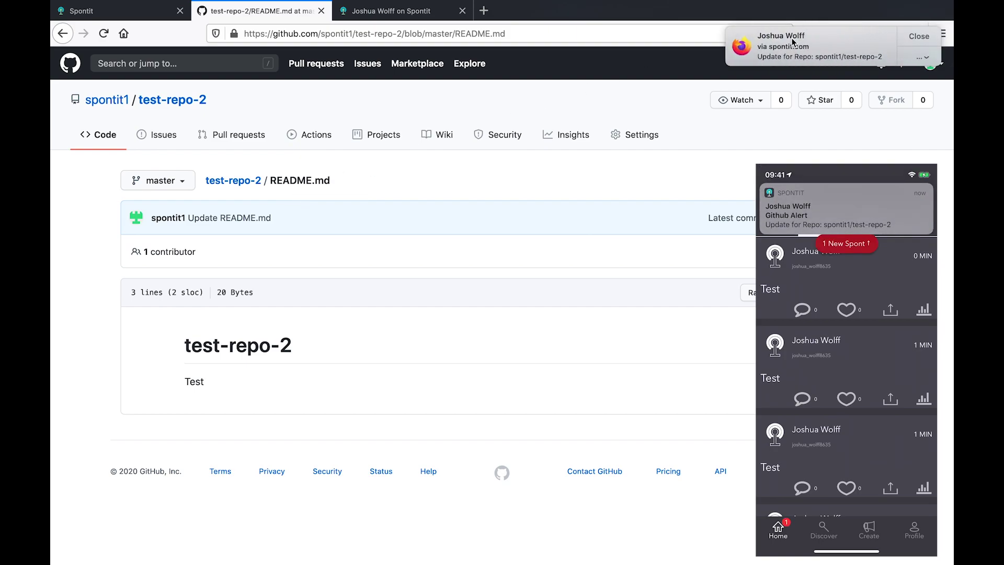
click(793, 42)
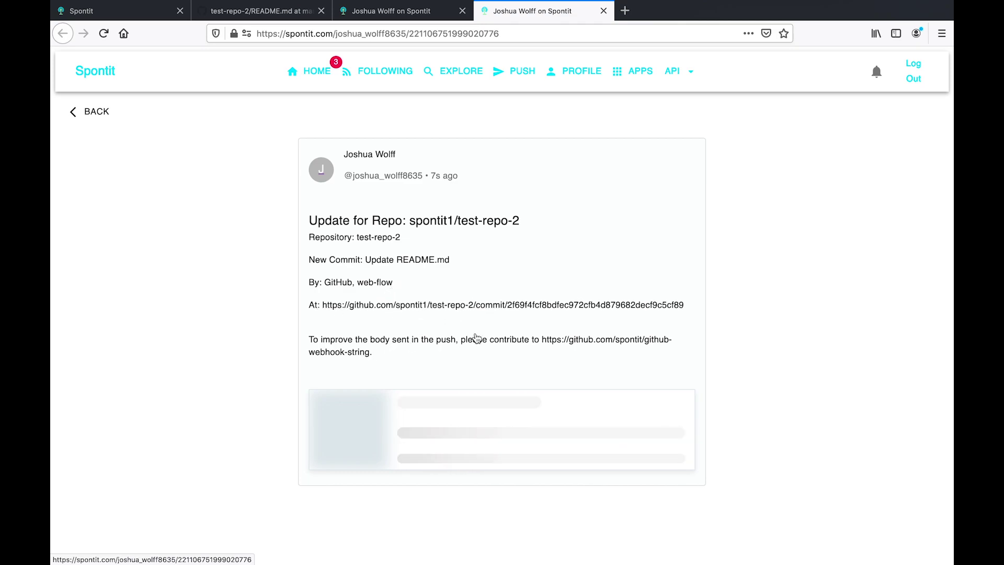
Close the commit notification's page and go back from the ping notification to the account's list of pushes.
drag(525, 347, 563, 344)
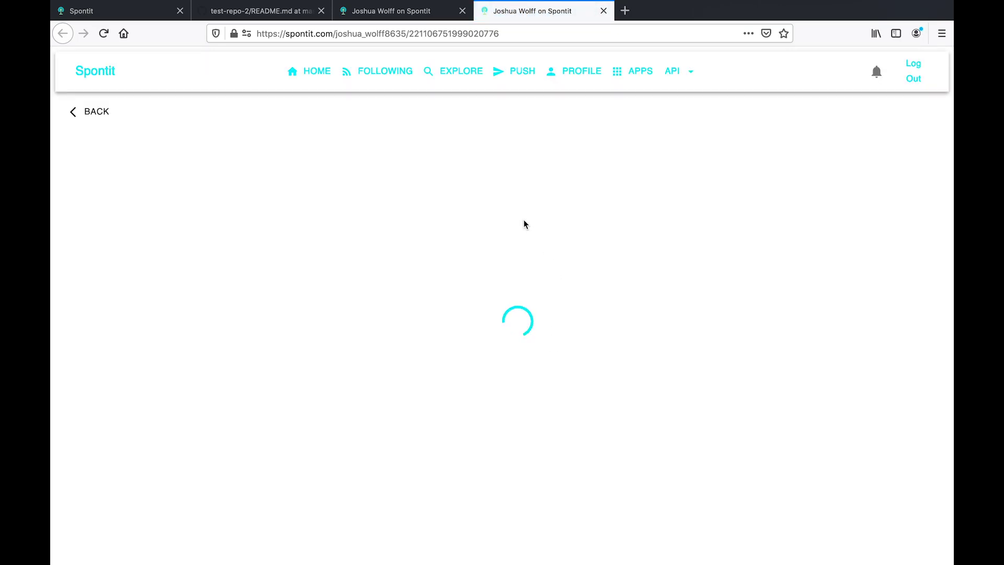
key(super+w)
key(ctrl+Tab)
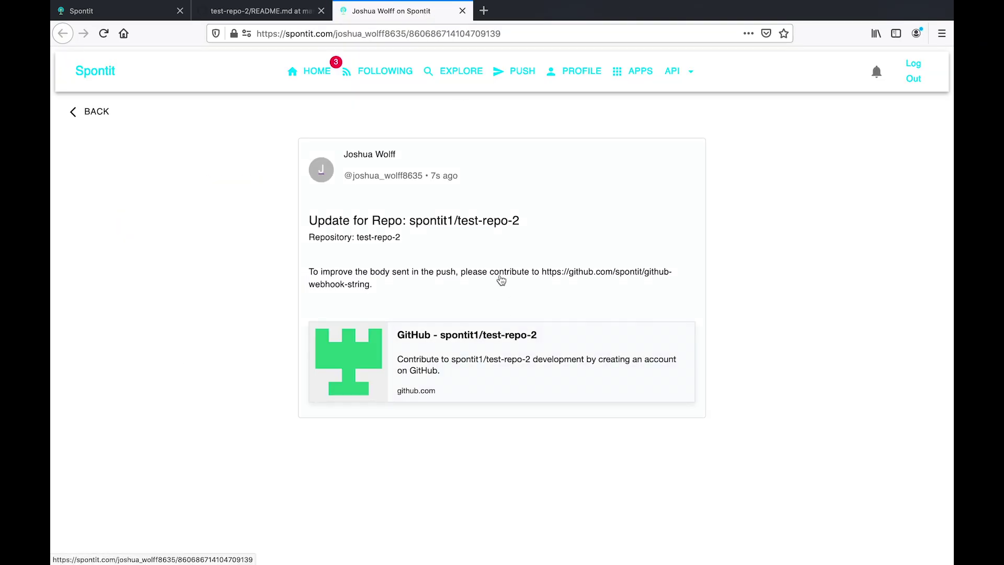
click(89, 112)
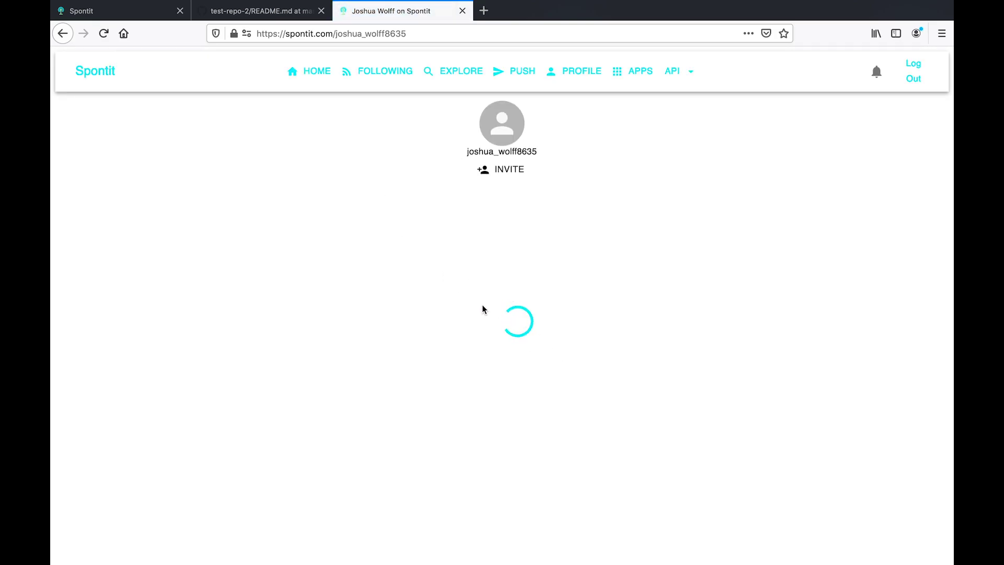
scroll(381, 387, down, 1)
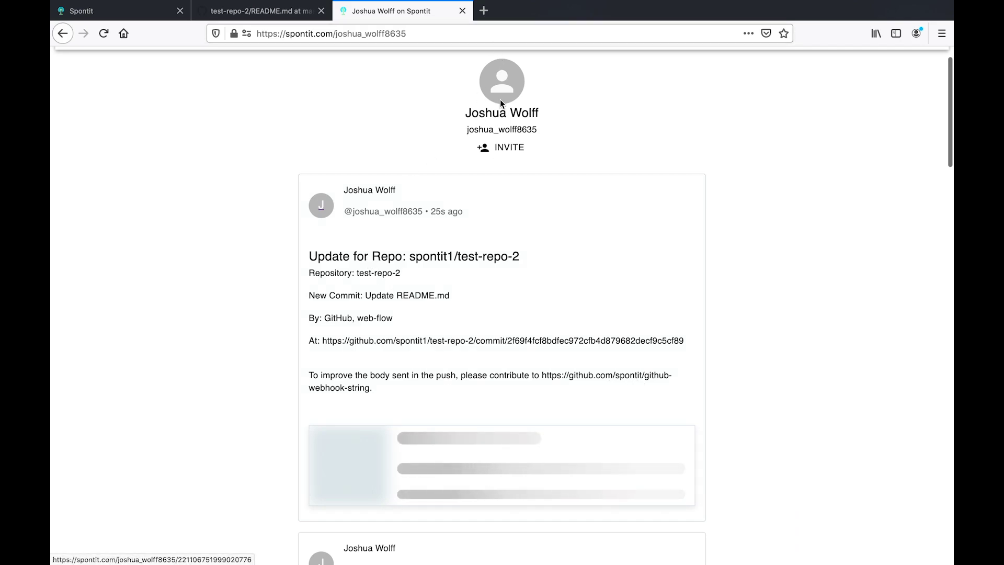
Open github.com/spontit separately and read the README of its github-webhook-string repository.
click(484, 11)
text(GITHUB)
key(Right)
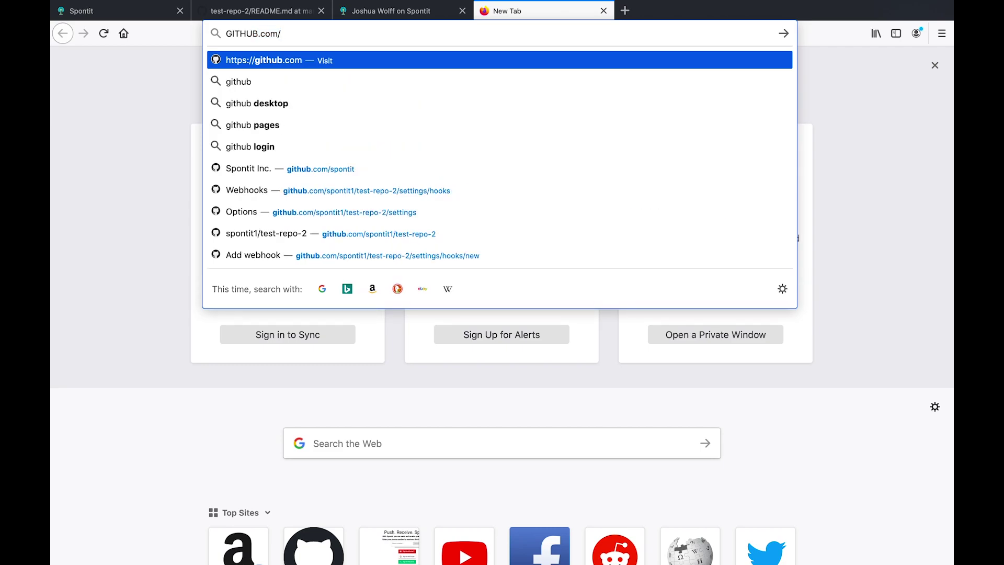
text(spontit)
key(Return)
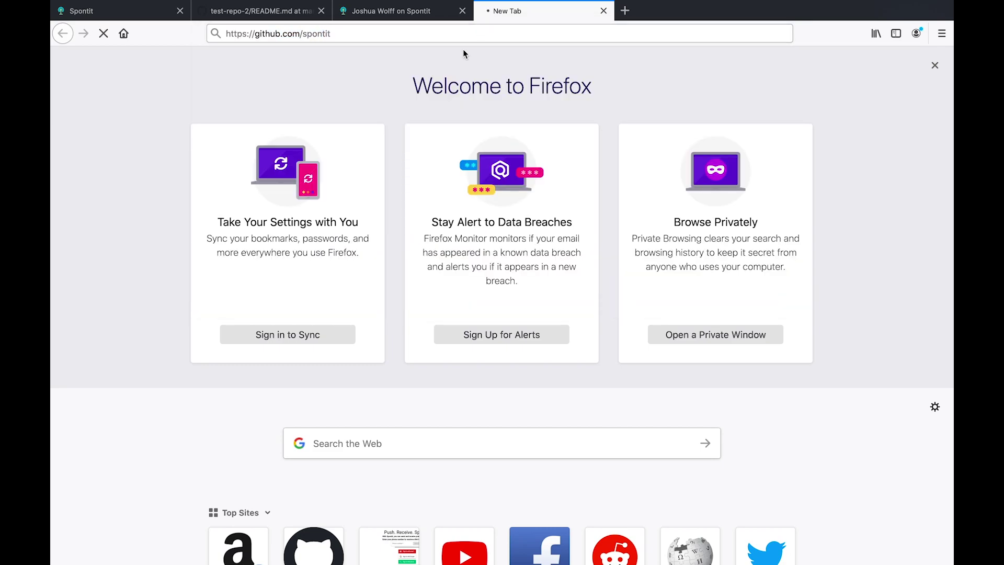
scroll(320, 130, down, 5)
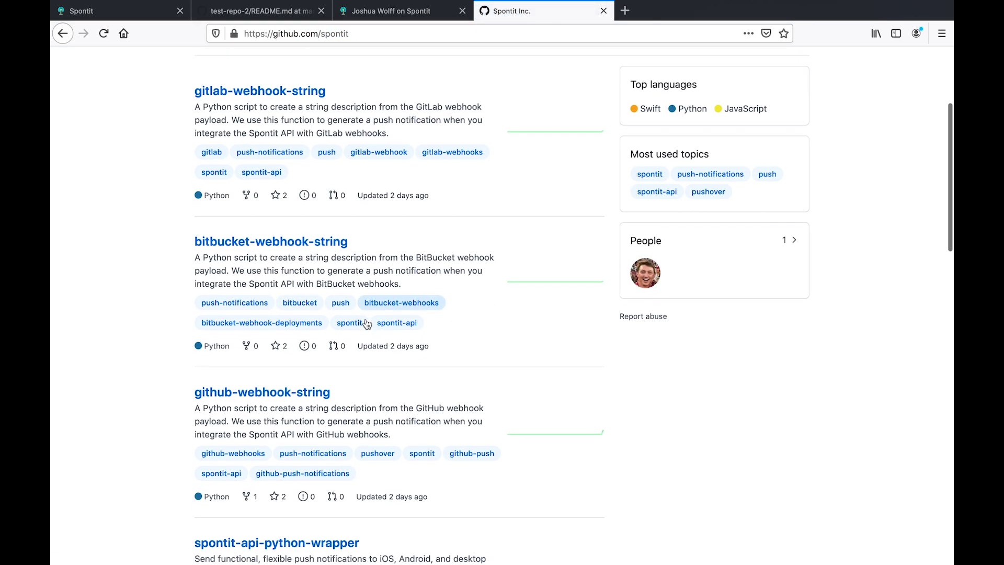
click(310, 398)
scroll(366, 378, down, 4)
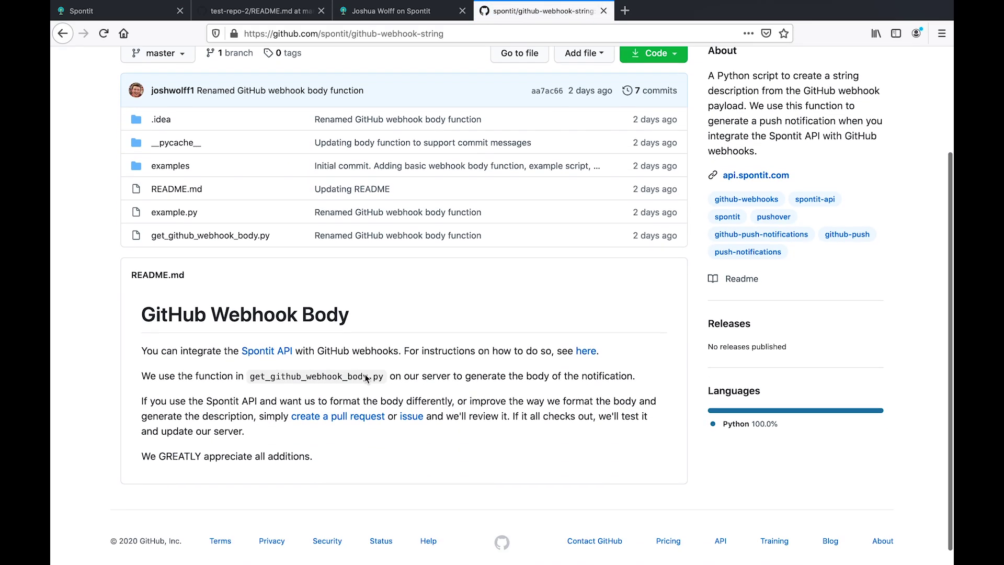
scroll(364, 358, up, 1)
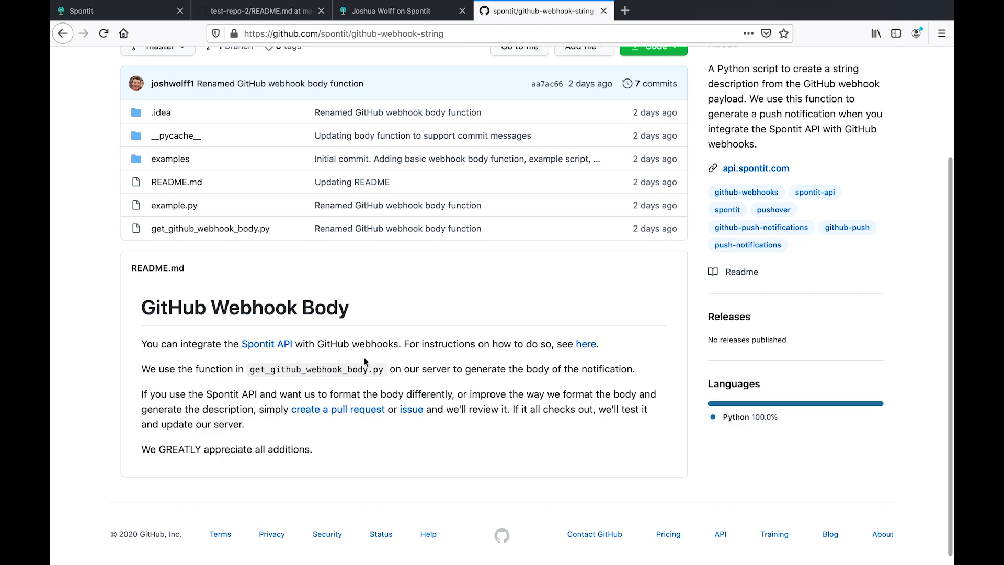
Compare the commit notification's text on Spontit with the file list and README of github-webhook-string.
click(375, 11)
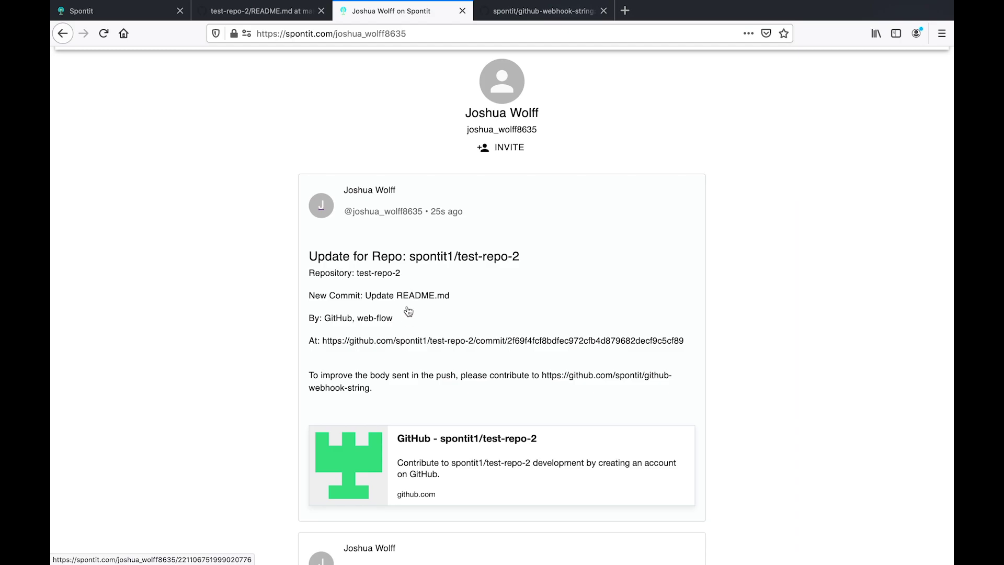
click(544, 11)
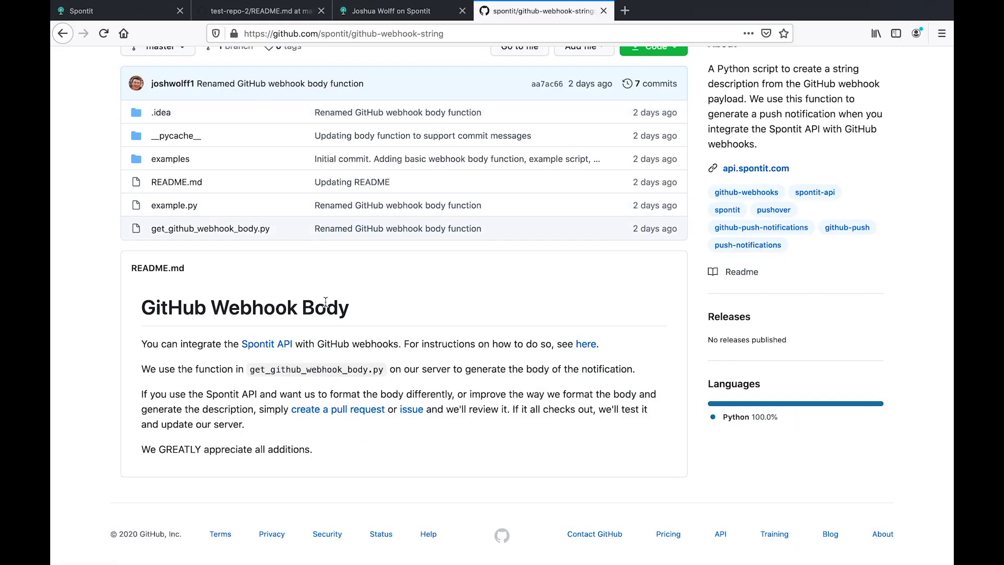
scroll(314, 315, up, 3)
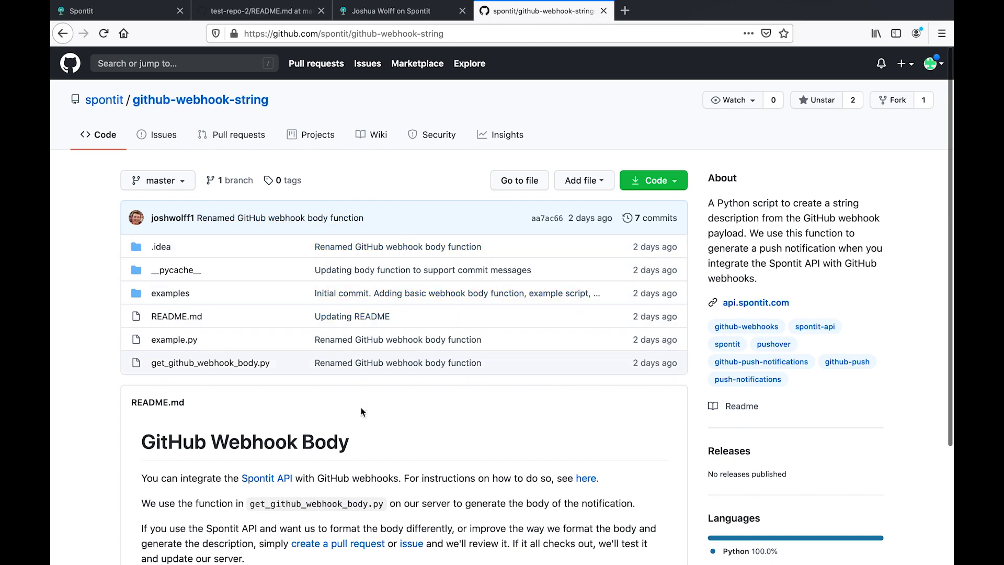
scroll(345, 209, down, 1)
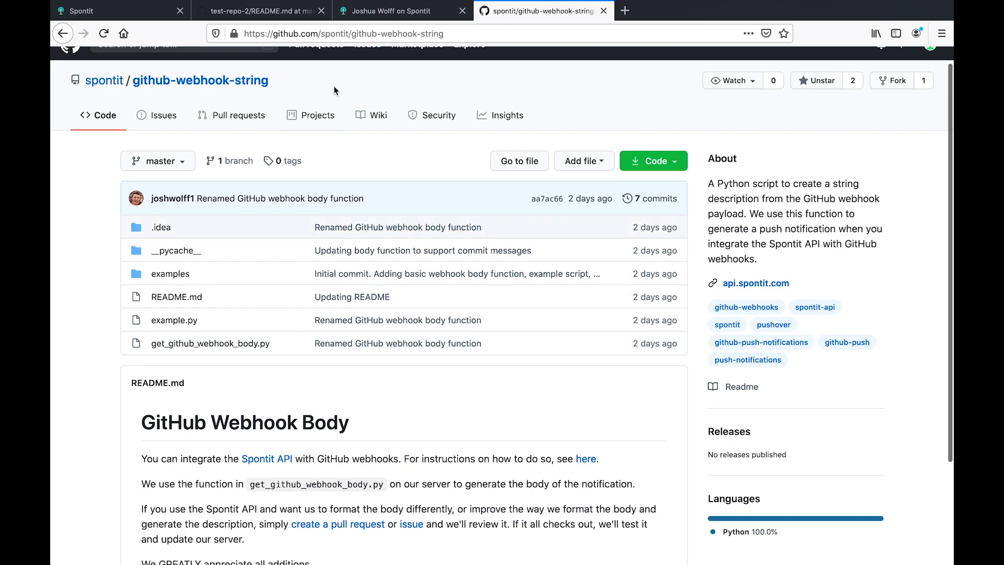
Create a new Spontit push channel named "GitHub Repository".
click(152, 13)
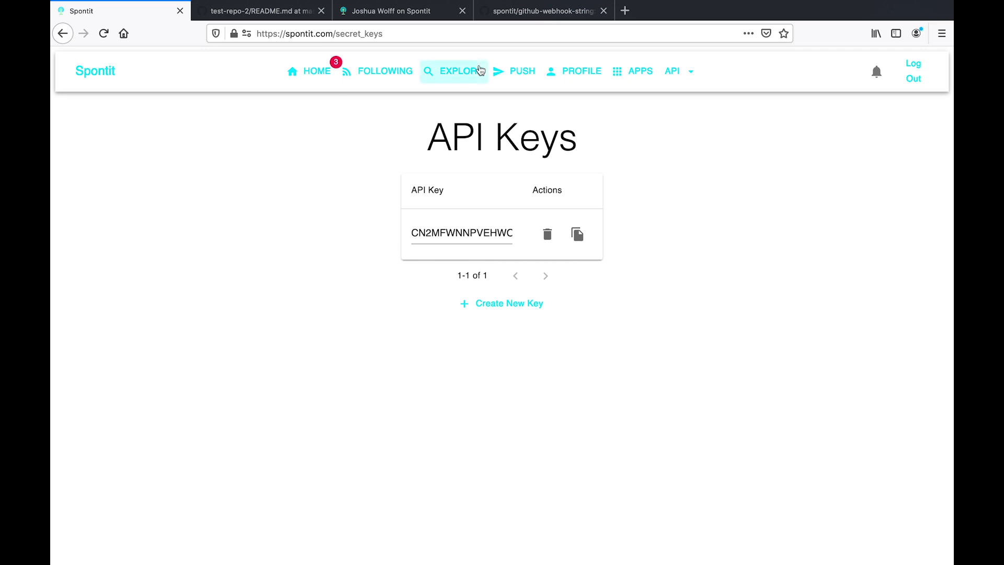
click(515, 71)
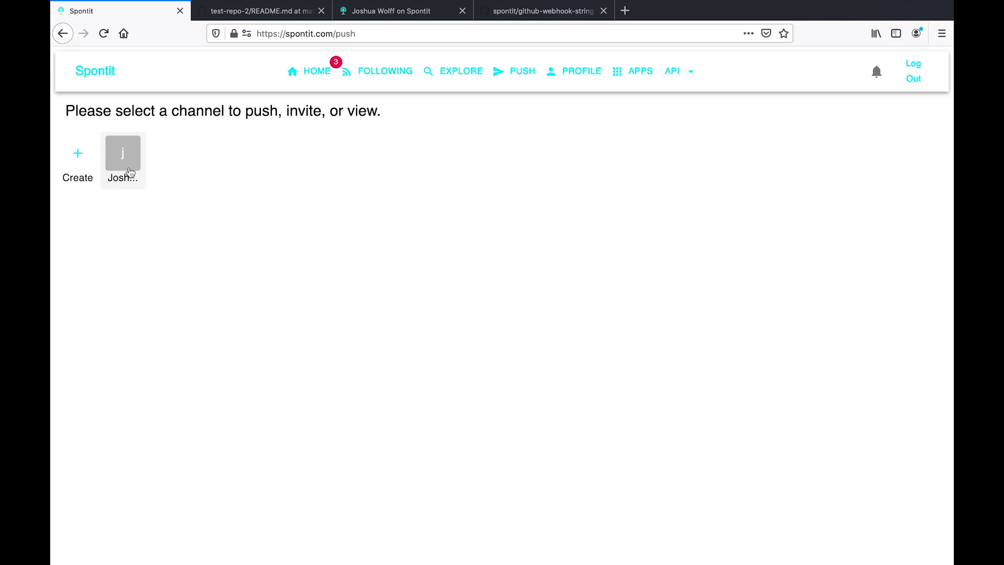
click(94, 169)
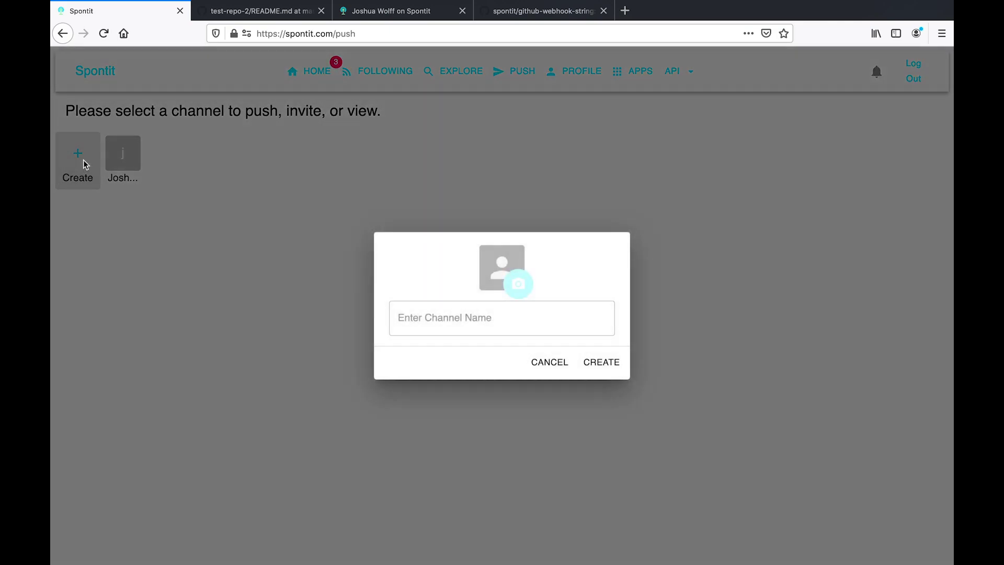
text(GitHubRepository)
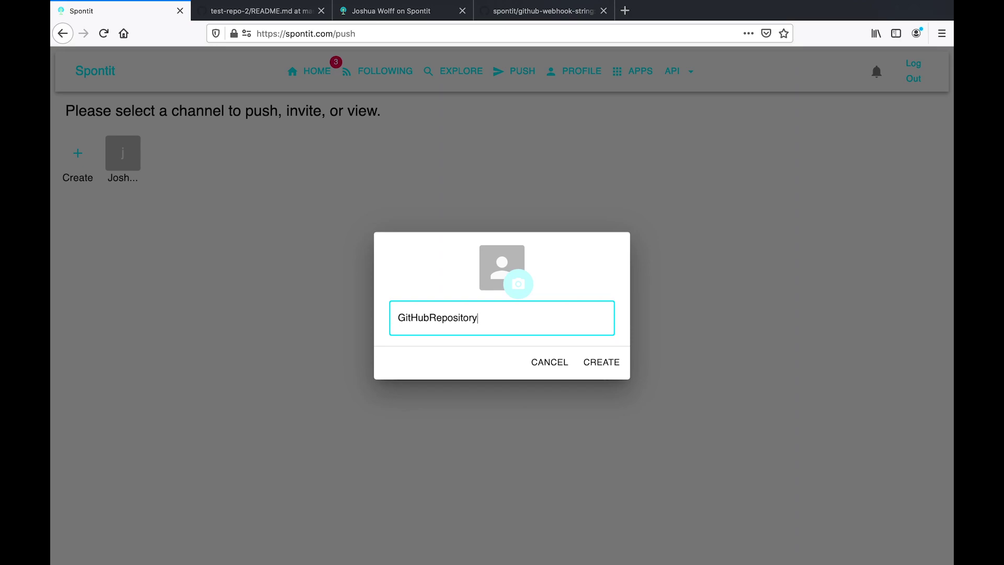
click(432, 318)
click(591, 366)
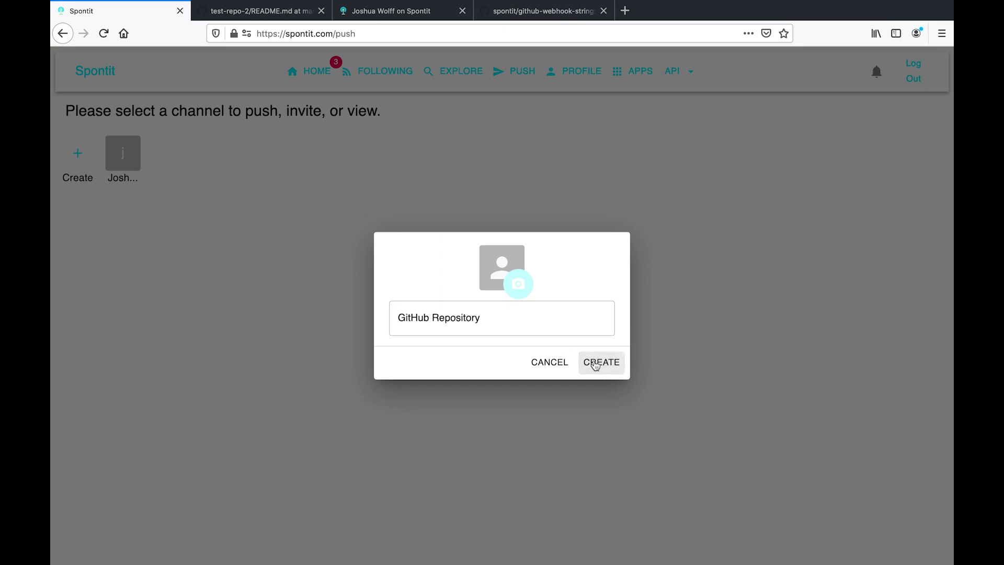
View the GitHub Repository channel's page and copy the account and channel path from its URL.
click(162, 162)
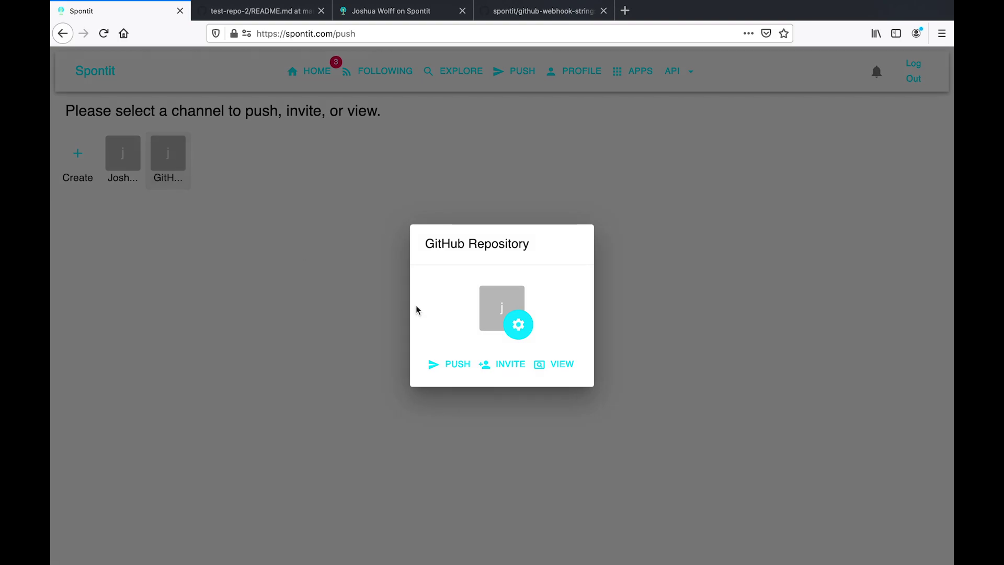
click(553, 366)
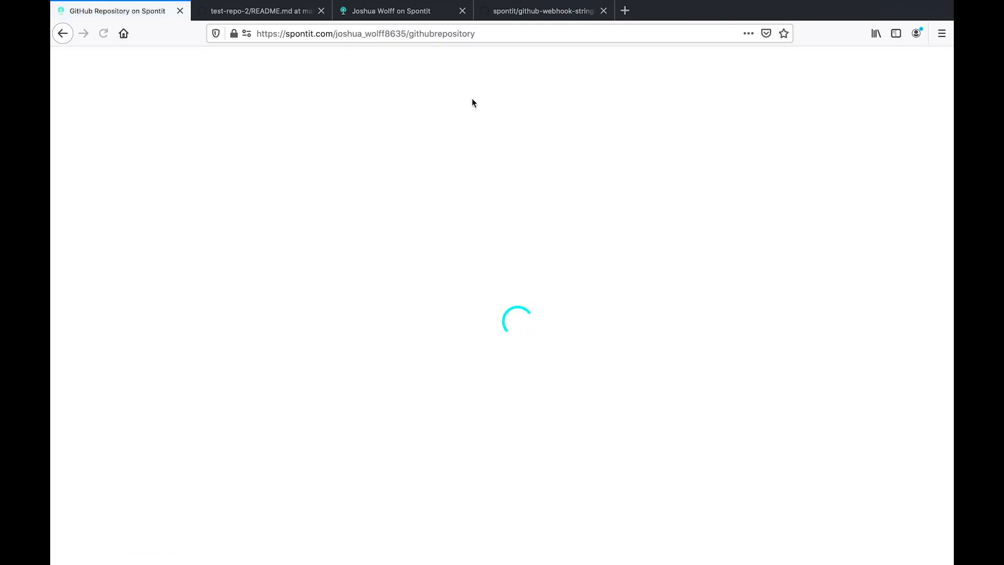
drag(475, 35, 339, 38)
key(ctrl+c)
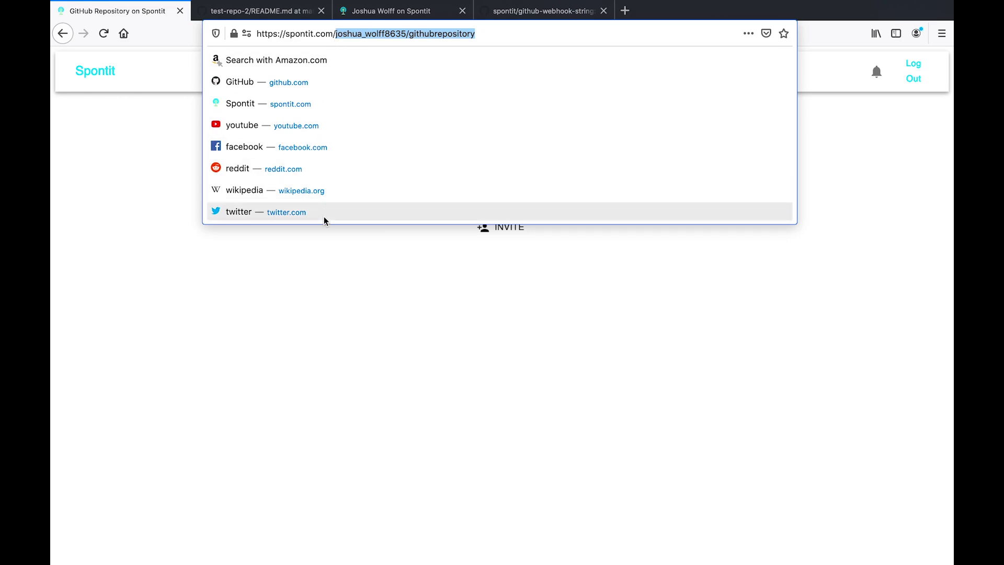
click(340, 272)
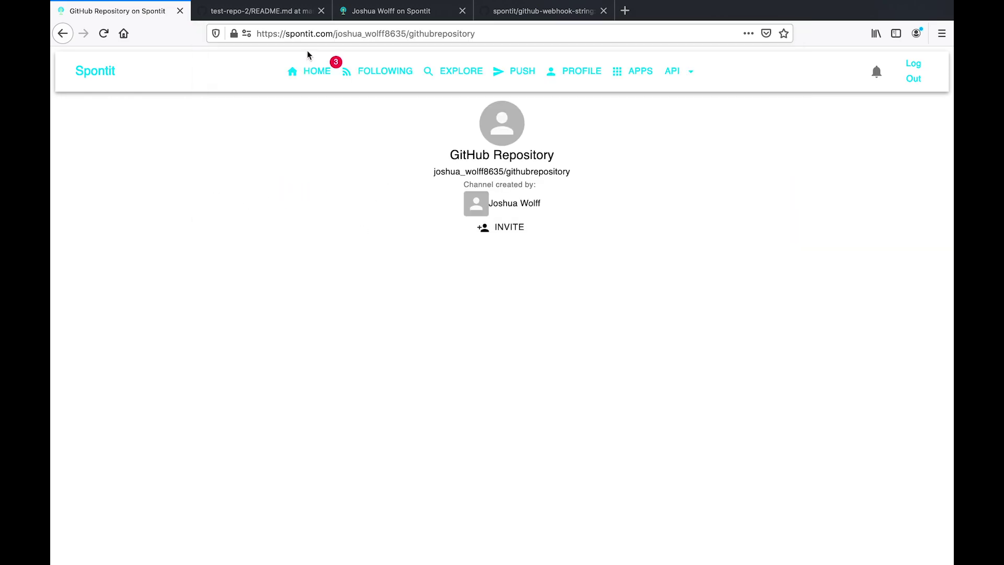
Return to test-repo-2 on GitHub and open its existing Spontit webhook for editing.
click(542, 10)
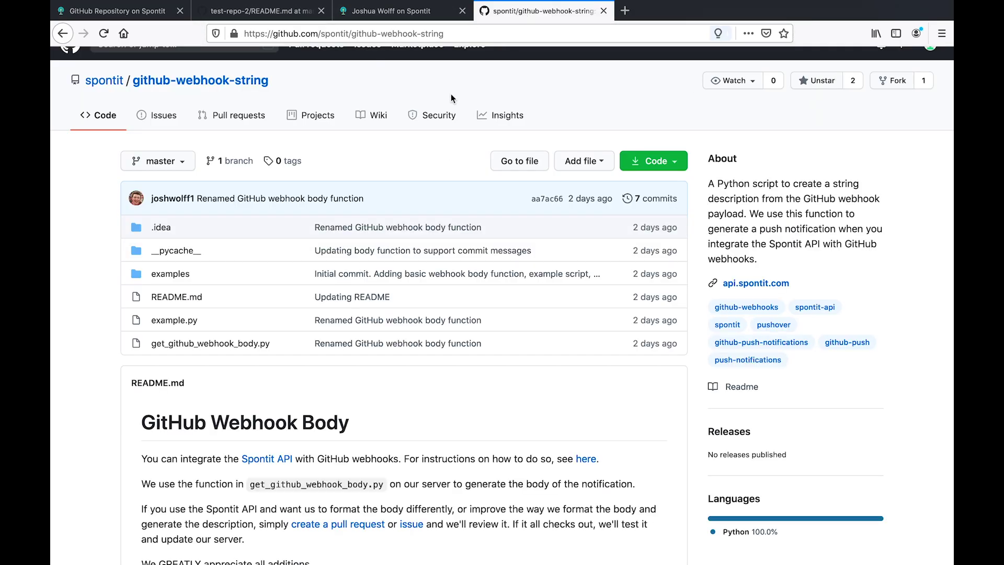
scroll(454, 105, up, 1)
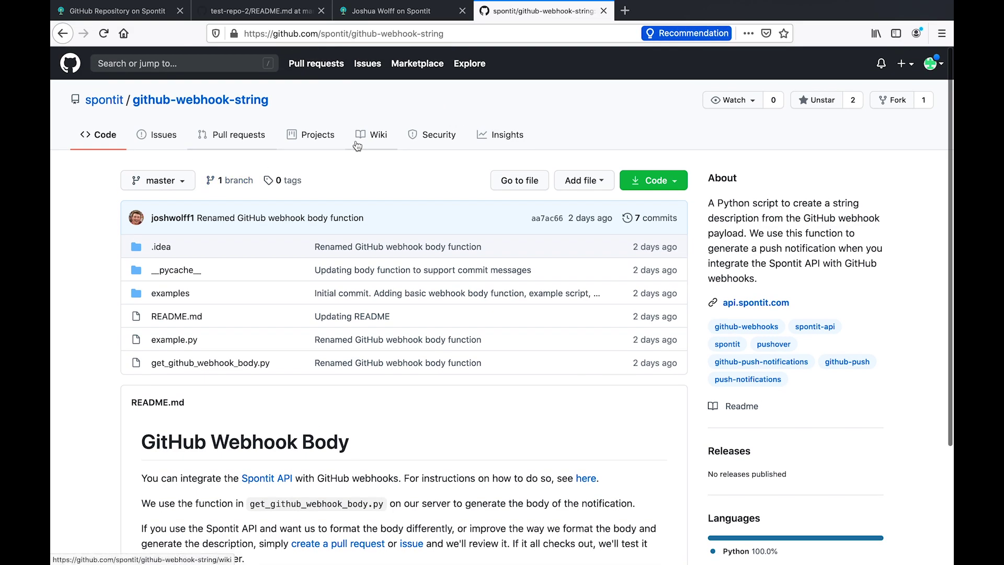
click(283, 11)
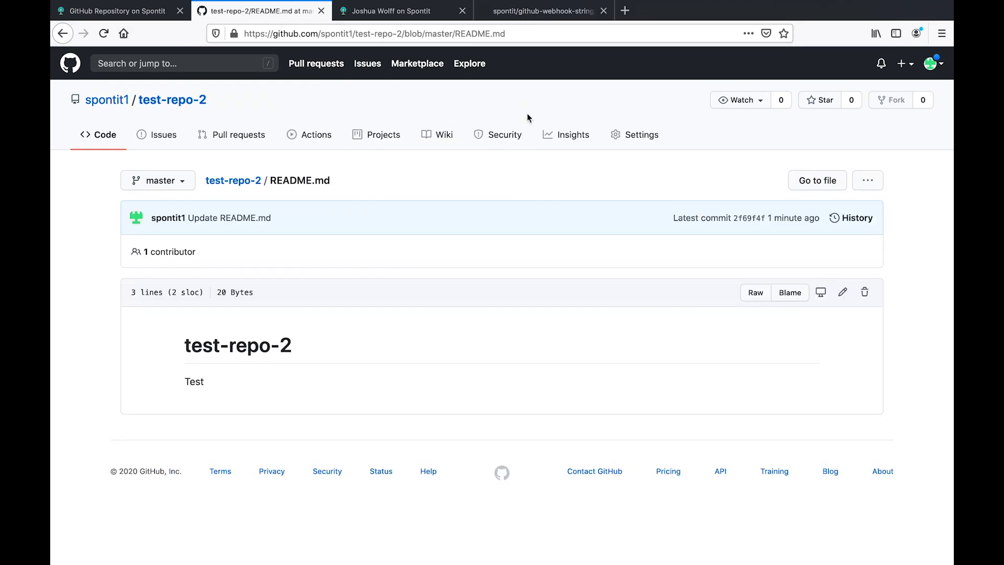
click(619, 137)
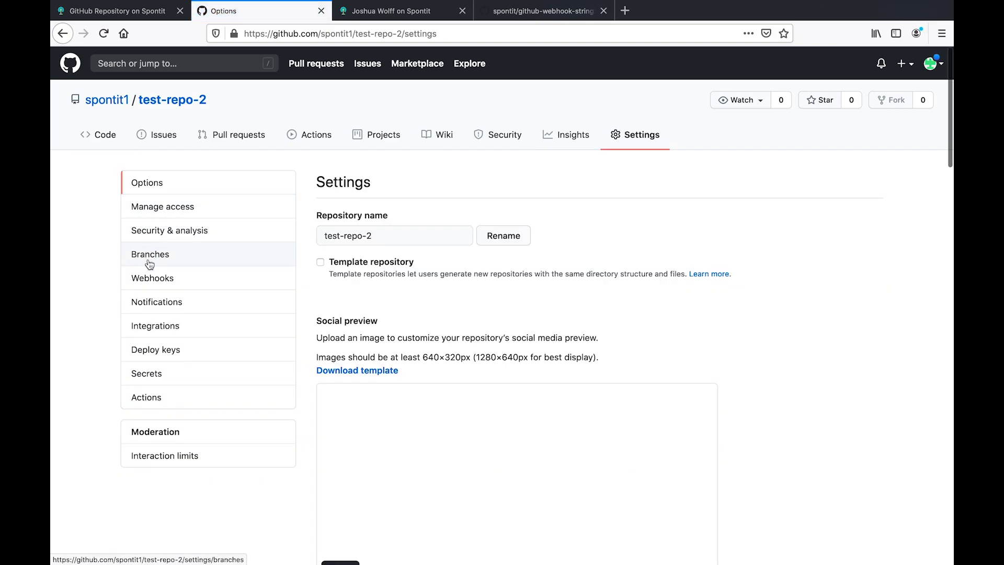
click(151, 278)
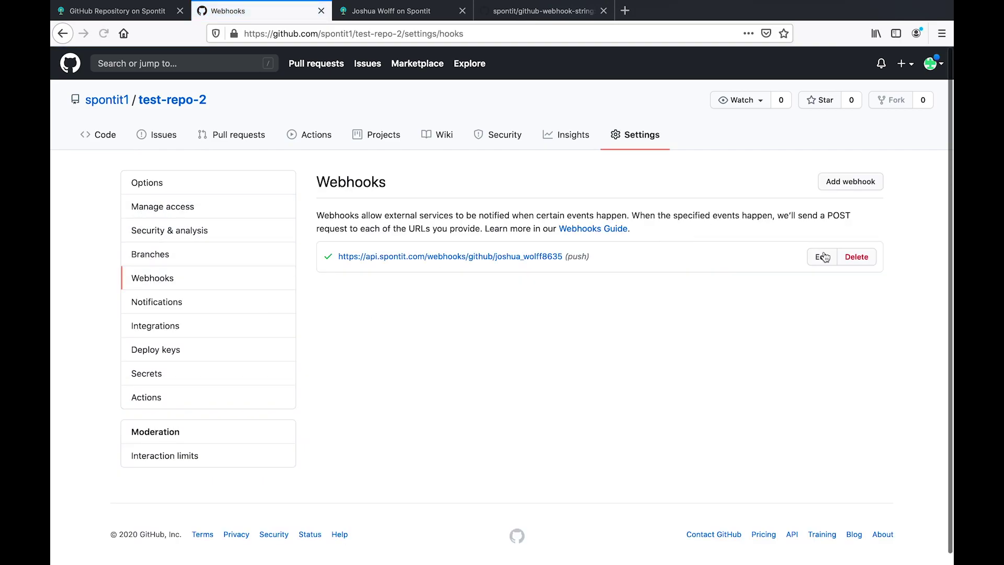
click(824, 256)
Replace the account name in the webhook's payload URL with the copied channel path, ending it in /githubrepository.
scroll(617, 295, down, 1)
click(586, 228)
double_click(550, 228)
key(ctrl+v)
double_click(545, 229)
click(545, 228)
double_click(545, 228)
click(567, 215)
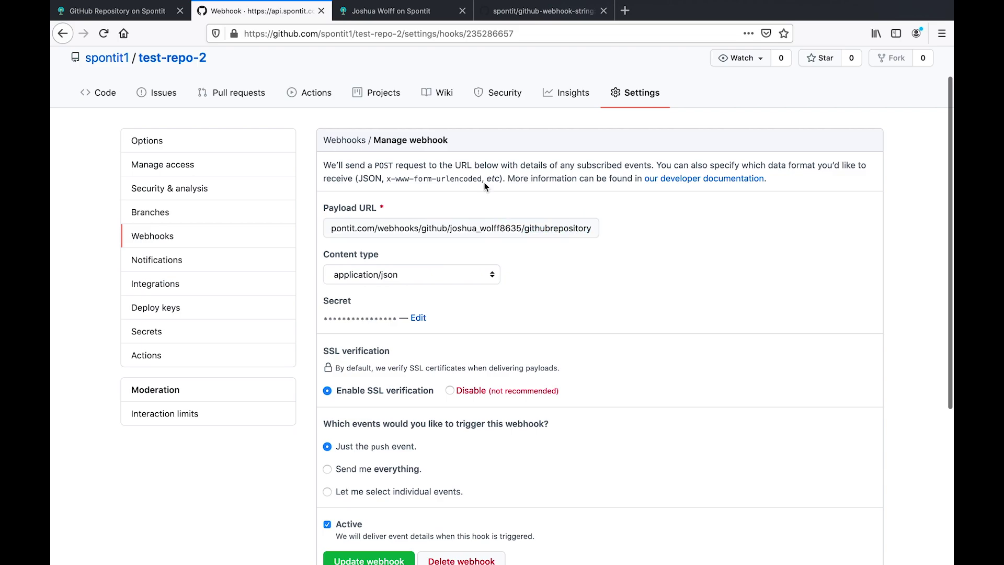
Check the payload URL against the Spontit channel's path and save the updated webhook.
click(131, 10)
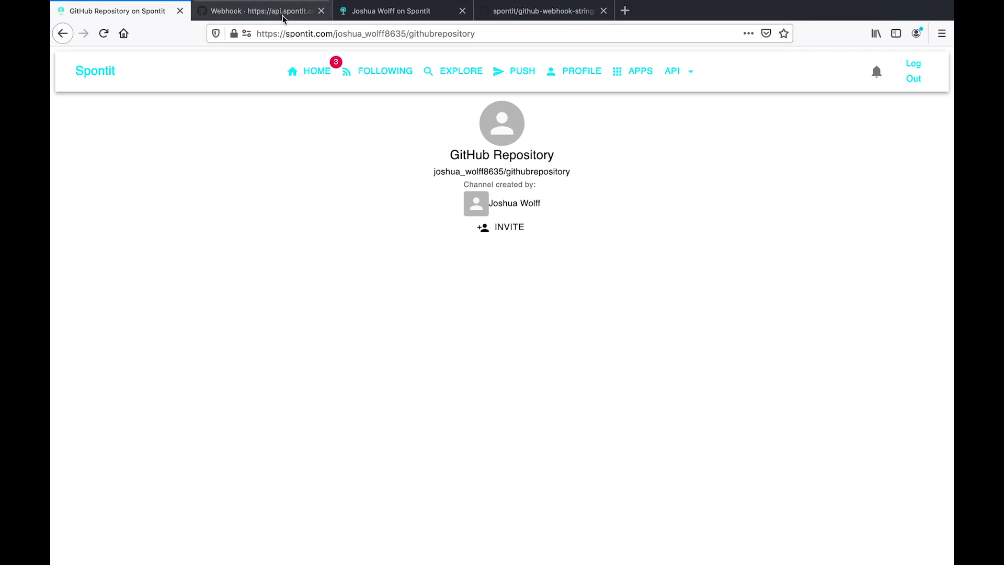
click(262, 11)
scroll(652, 293, down, 3)
click(409, 471)
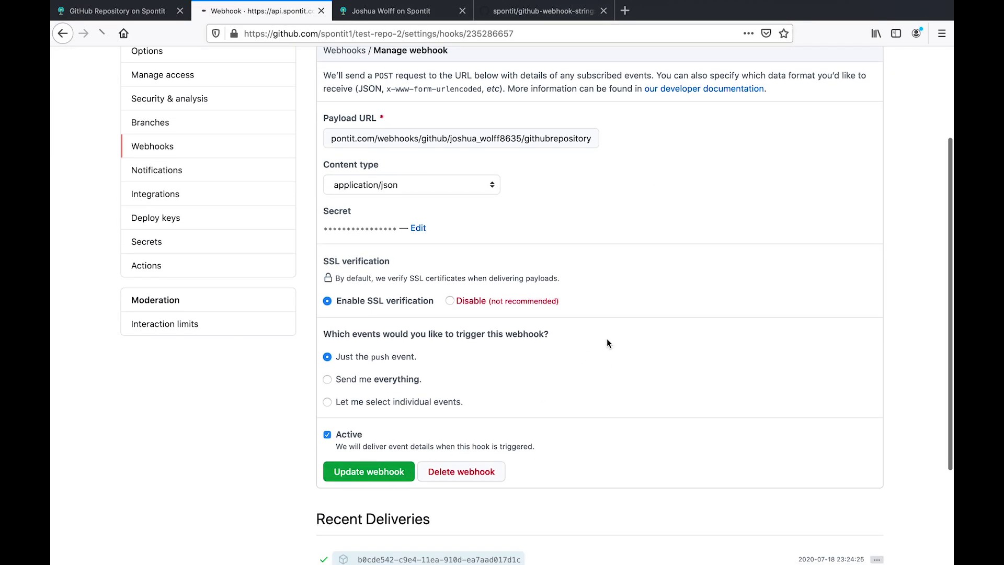
scroll(624, 328, down, 5)
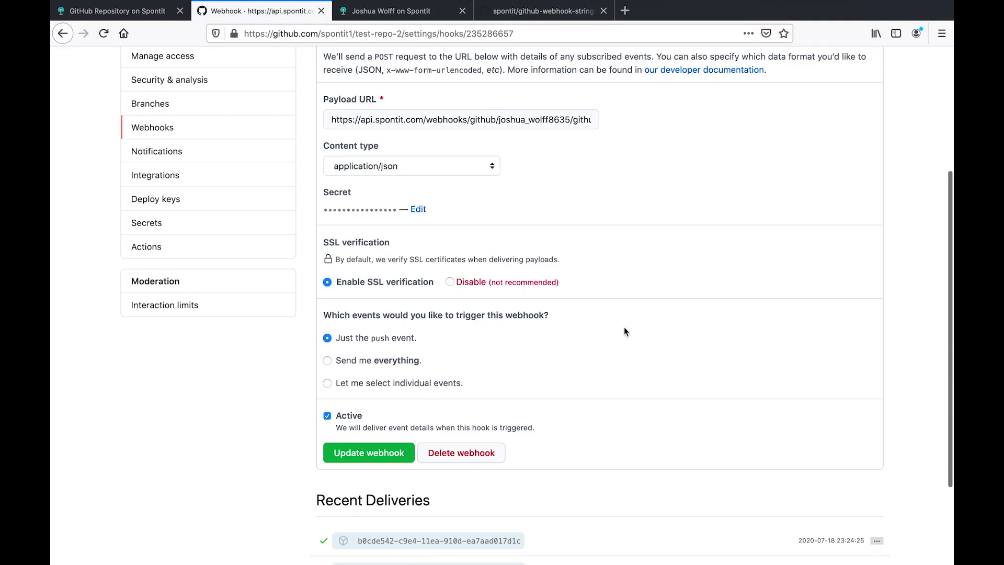
Change the line "Test" to "Test 2" in test-repo-2's README.md and commit the change.
scroll(623, 327, up, 10)
mouse_move(106, 139)
click(103, 176)
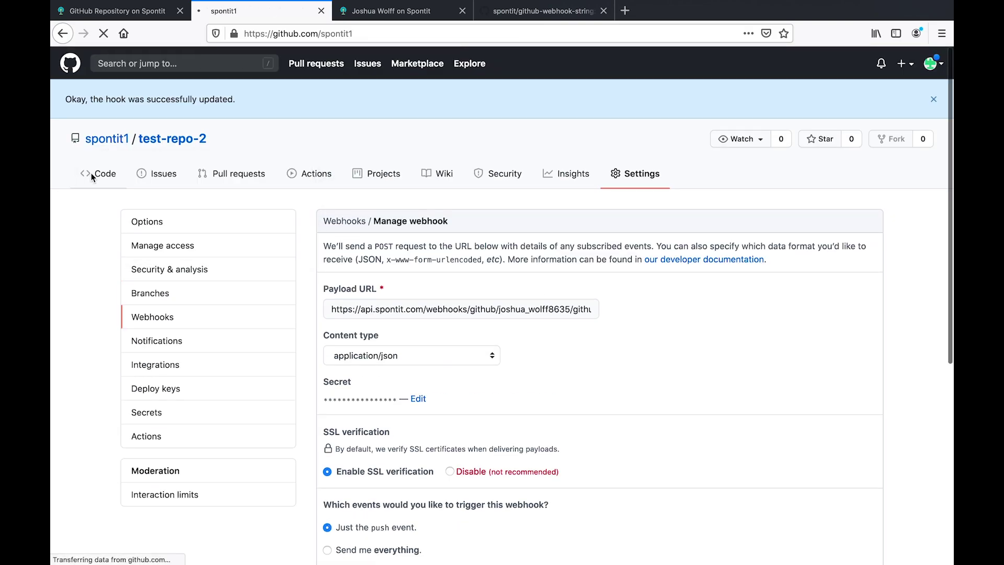
key(alt+Left)
click(103, 185)
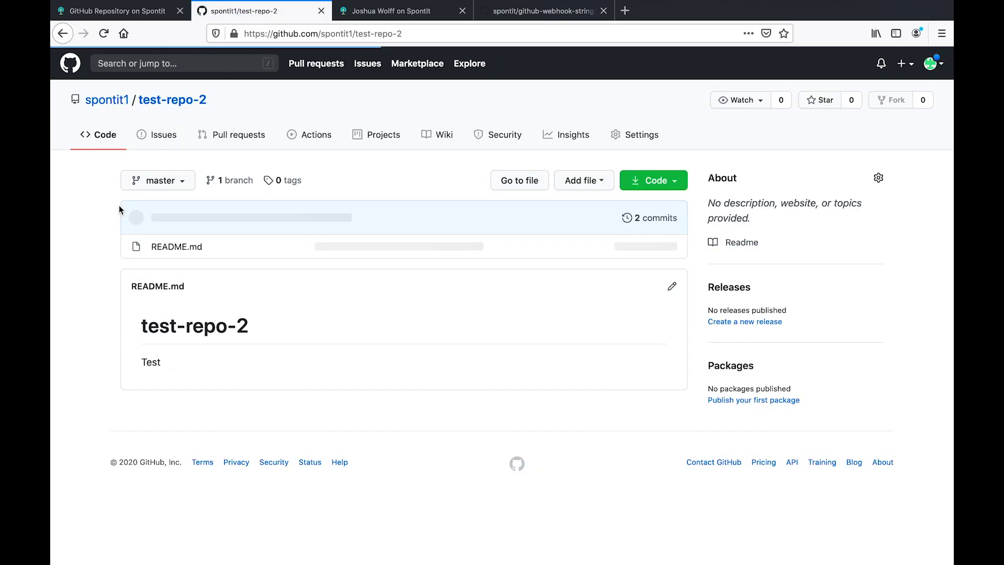
click(164, 361)
text(2)
scroll(67, 434, down, 10)
click(240, 462)
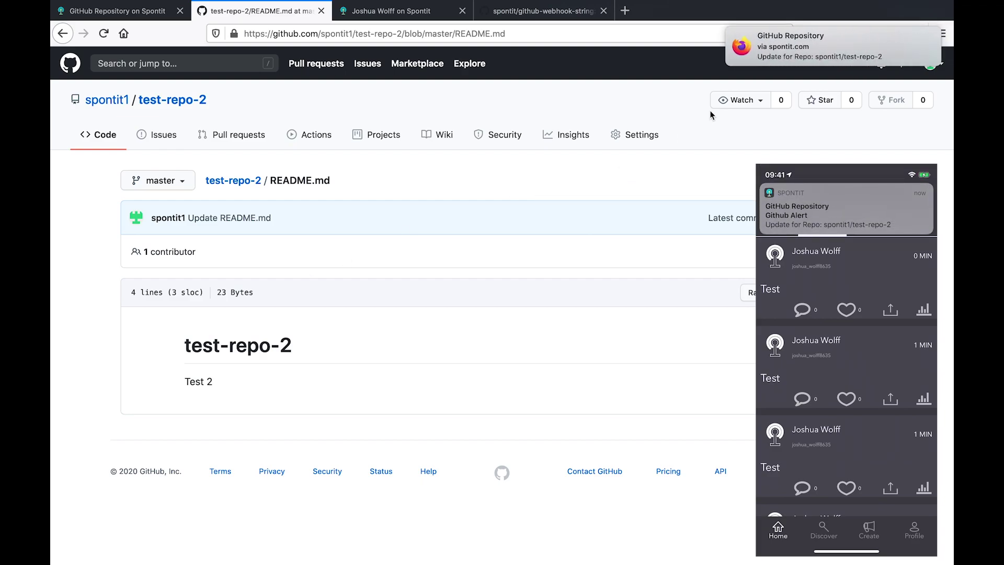
Open the GitHub Repository channel's notification for the commit and examine the channel name in its URL.
click(775, 55)
click(556, 33)
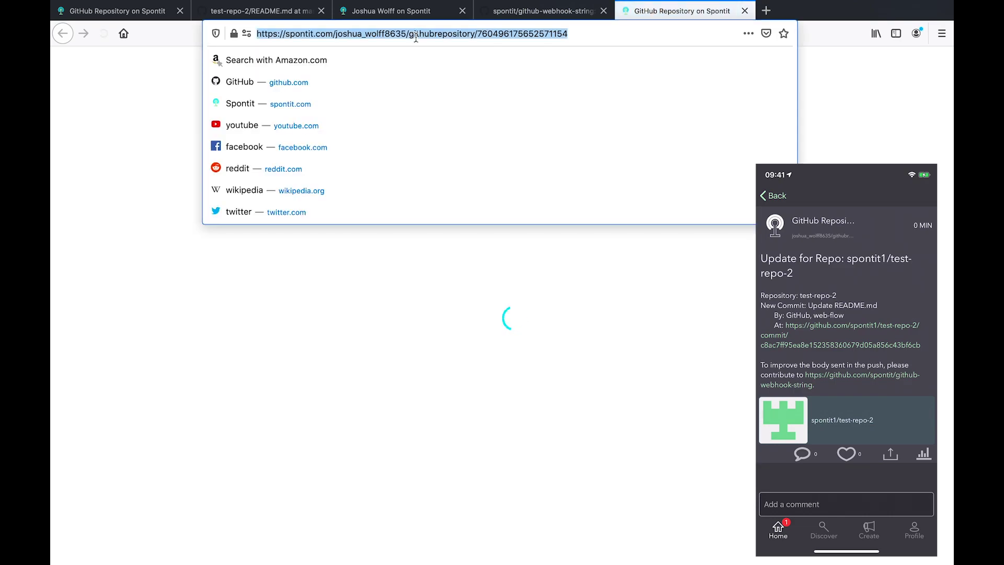
double_click(439, 34)
click(796, 165)
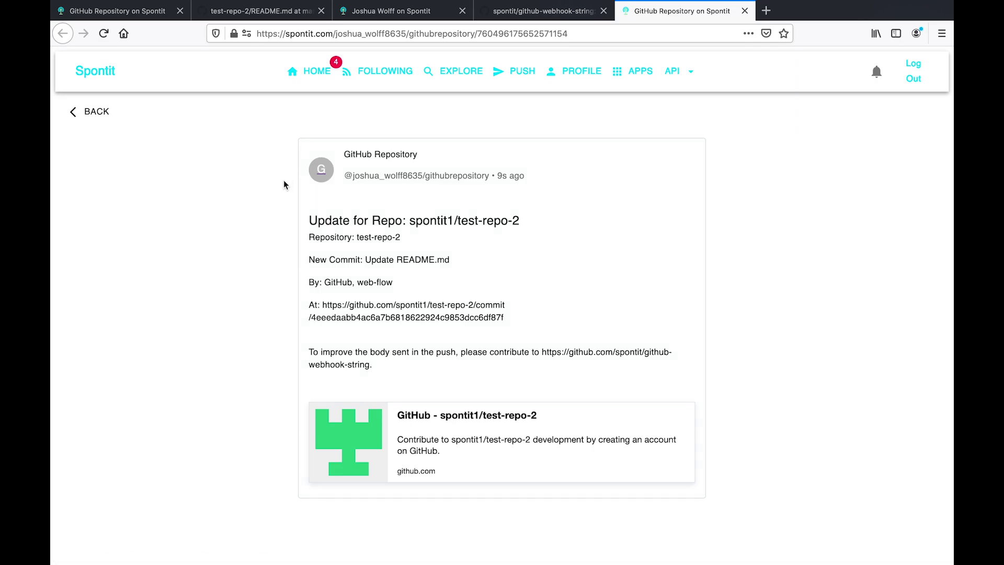
mouse_move(560, 4)
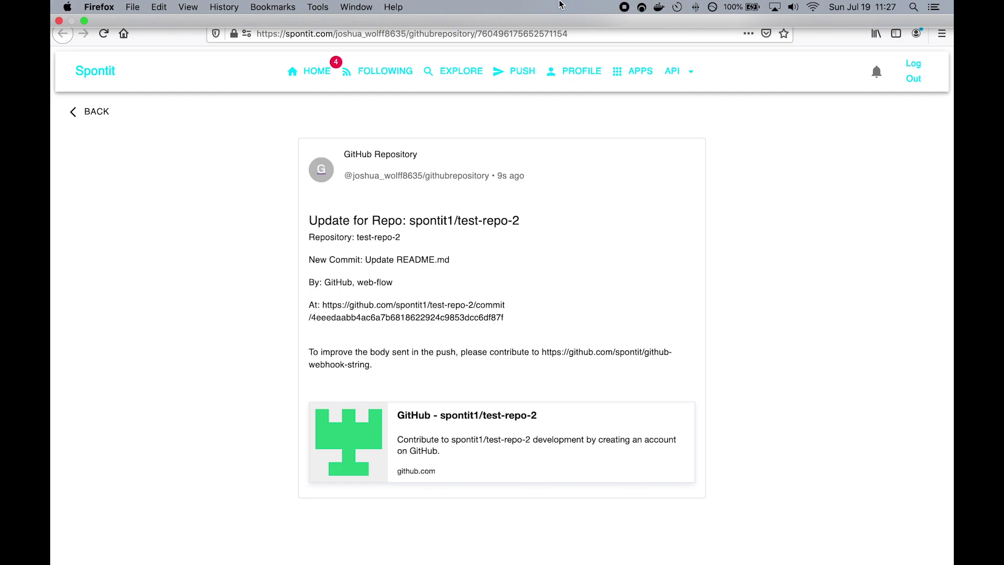